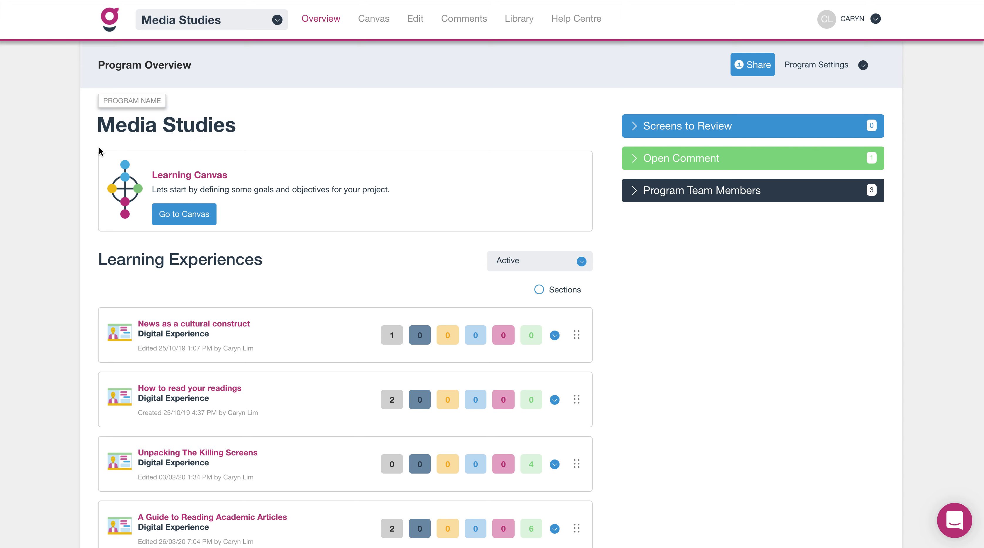
Open the learning experience "A Guide to Reading Academic Articles" from the Media Studies program overview.
{"action": "scroll", "coordinate": [54, 245], "scroll_direction": "down", "scroll_amount": 1}
{"action": "scroll", "coordinate": [55, 245], "scroll_direction": "down", "scroll_amount": 2}
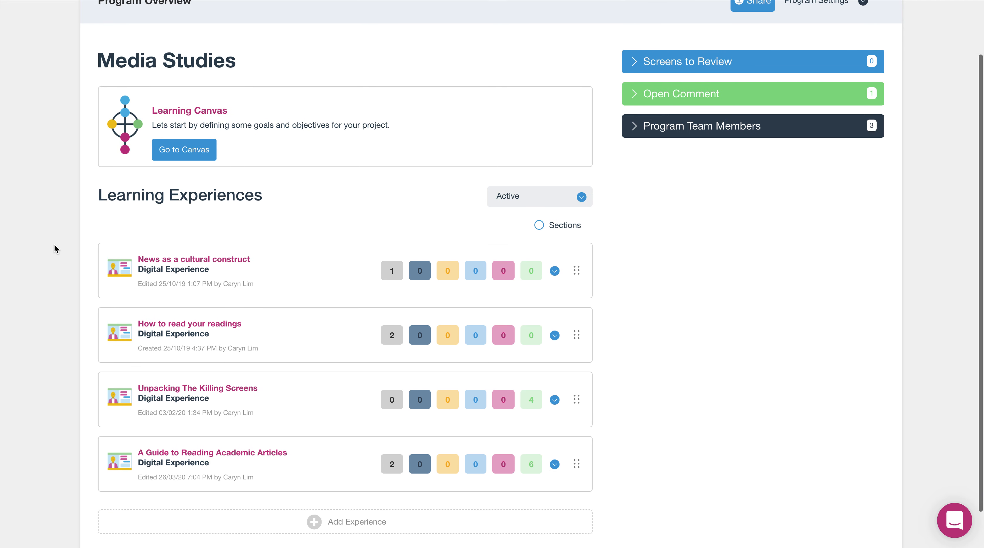
{"action": "scroll", "coordinate": [54, 245], "scroll_direction": "down", "scroll_amount": 3}
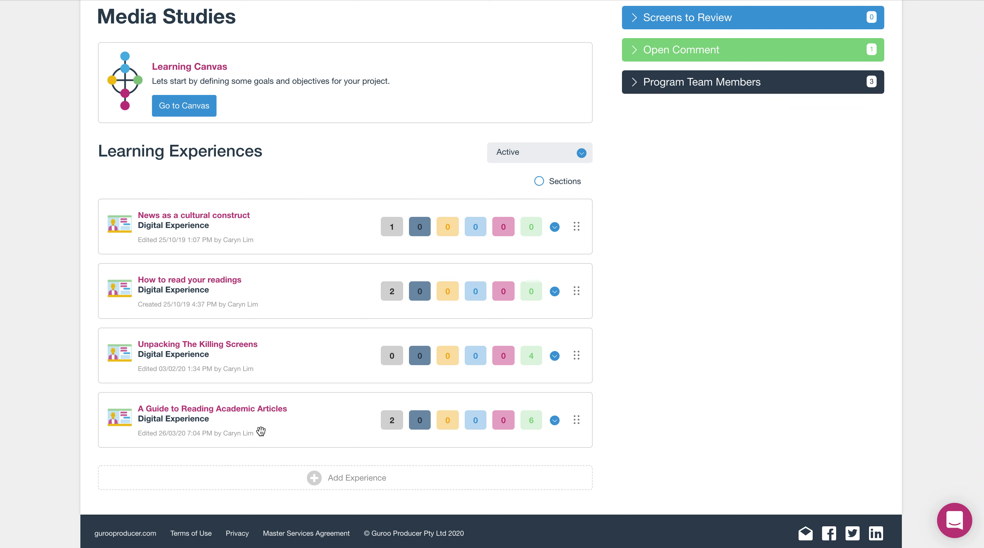
{"action": "left_click", "coordinate": [242, 411]}
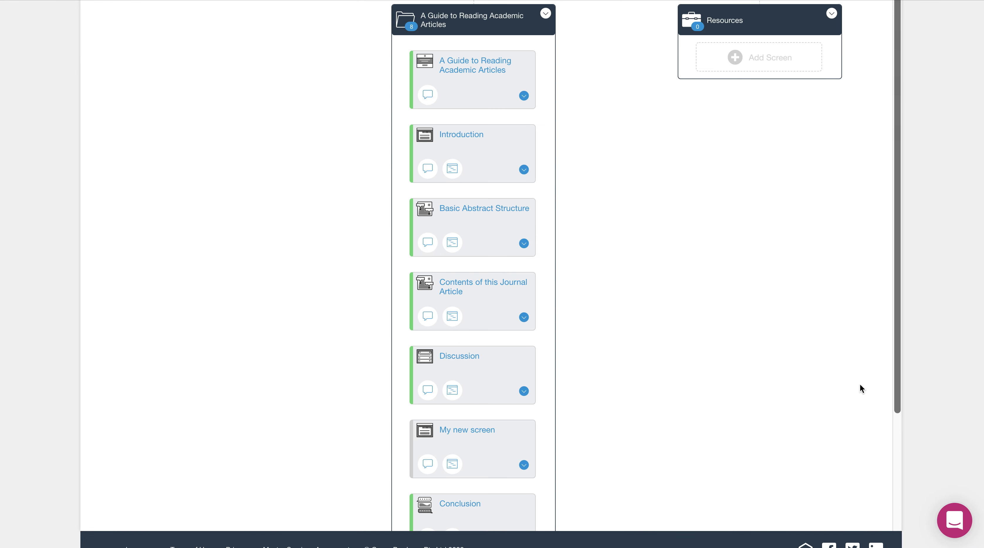
Scroll through the experience's screen flow to review its existing screens.
{"action": "scroll", "coordinate": [830, 373], "scroll_direction": "up", "scroll_amount": 3}
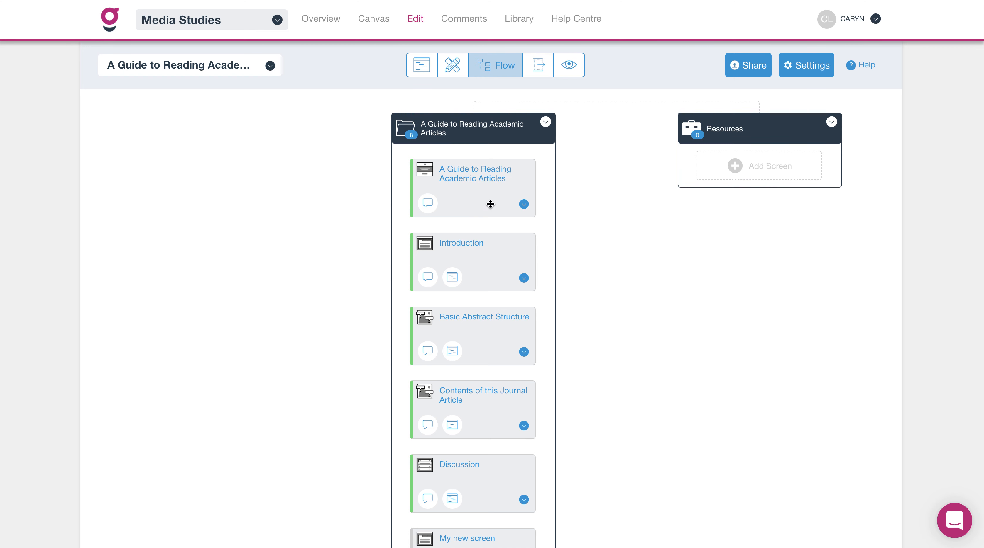
{"action": "scroll", "coordinate": [597, 358], "scroll_direction": "down", "scroll_amount": 3}
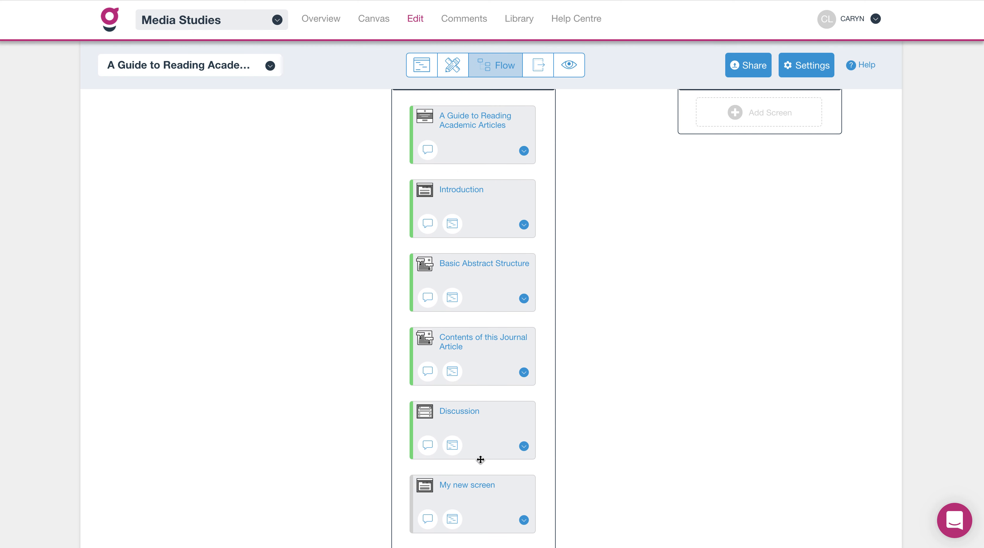
{"action": "scroll", "coordinate": [602, 340], "scroll_direction": "up", "scroll_amount": 2}
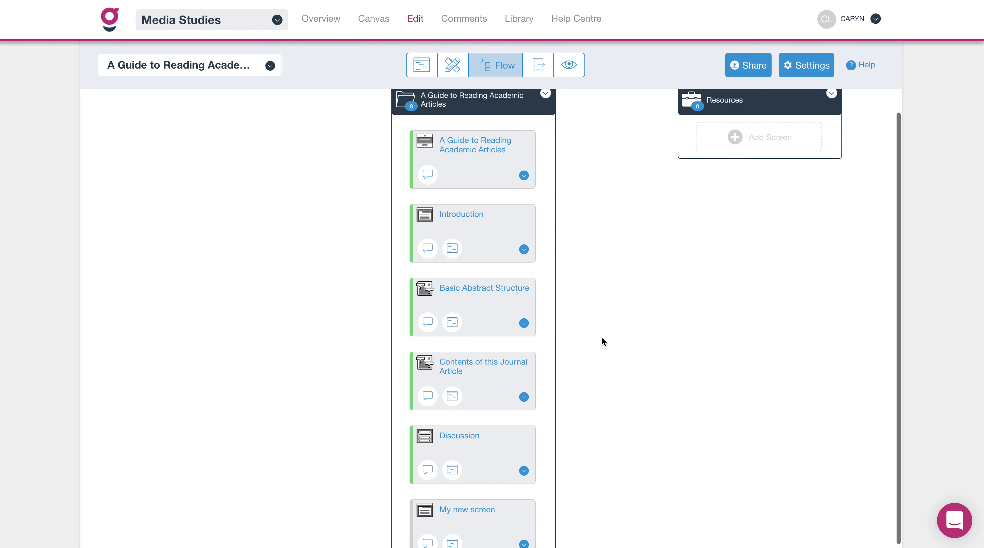
{"action": "scroll", "coordinate": [601, 338], "scroll_direction": "down", "scroll_amount": 6}
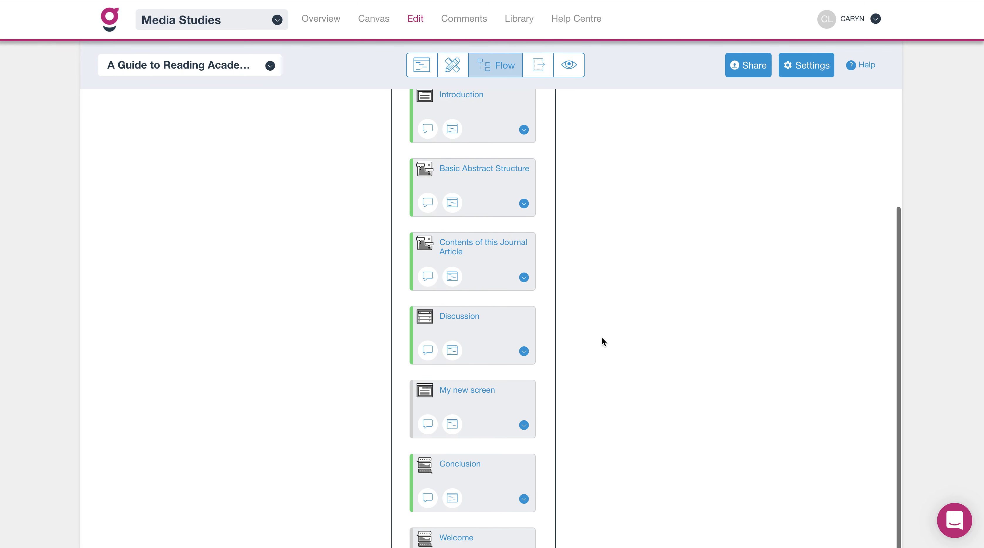
{"action": "scroll", "coordinate": [601, 337], "scroll_direction": "down", "scroll_amount": 3}
{"action": "scroll", "coordinate": [601, 337], "scroll_direction": "up", "scroll_amount": 3}
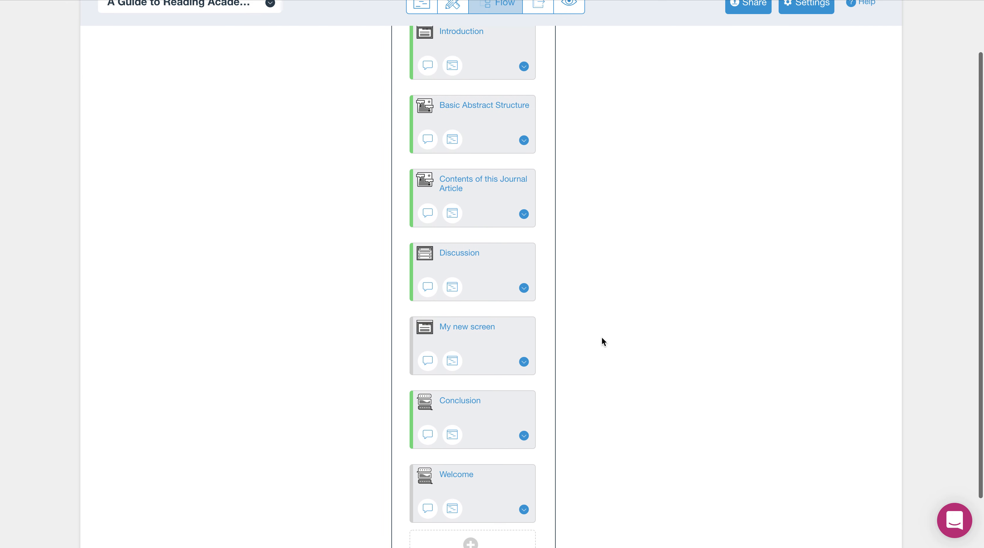
{"action": "scroll", "coordinate": [601, 337], "scroll_direction": "up", "scroll_amount": 7}
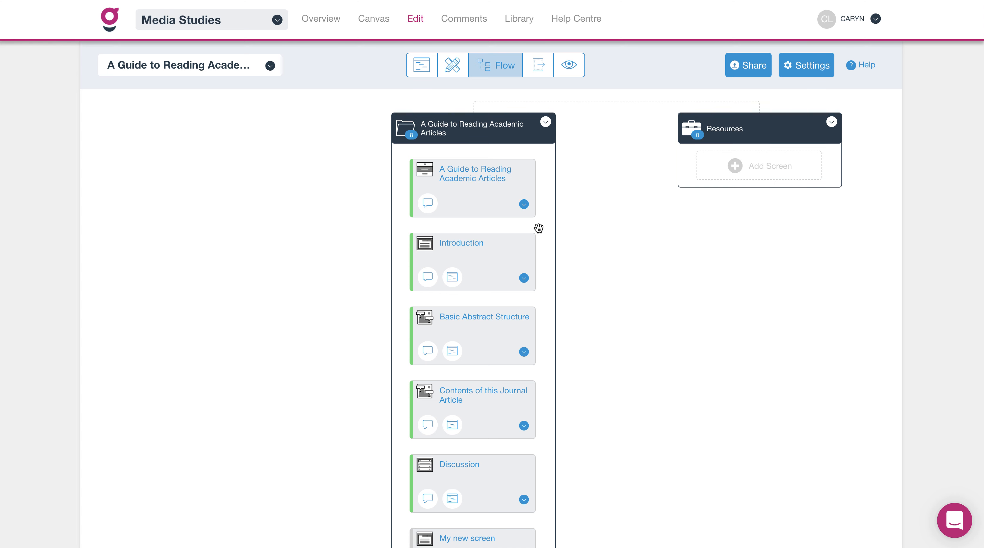
Start adding a new screen between the Introduction and Basic Abstract Structure screens.
{"action": "mouse_move", "coordinate": [513, 228]}
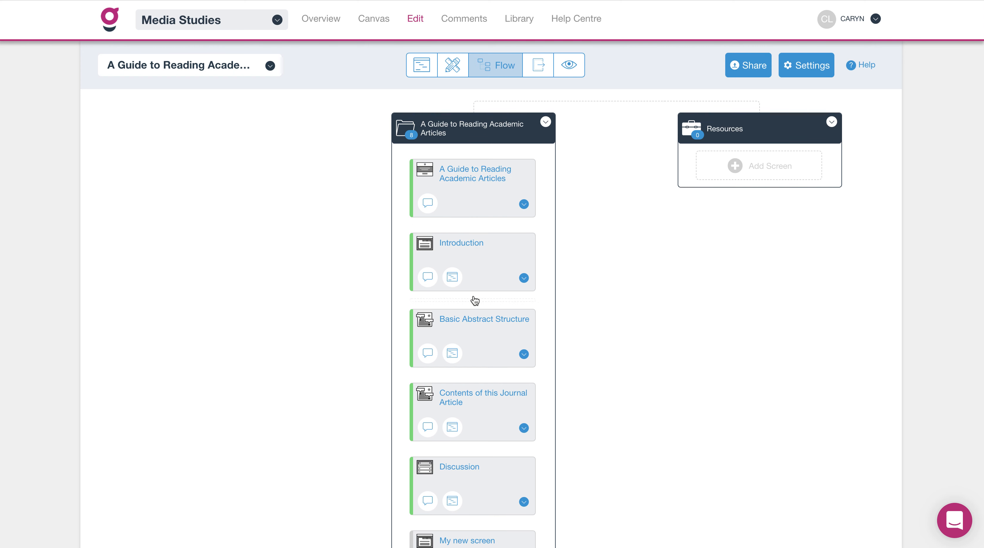
{"action": "mouse_move", "coordinate": [470, 314]}
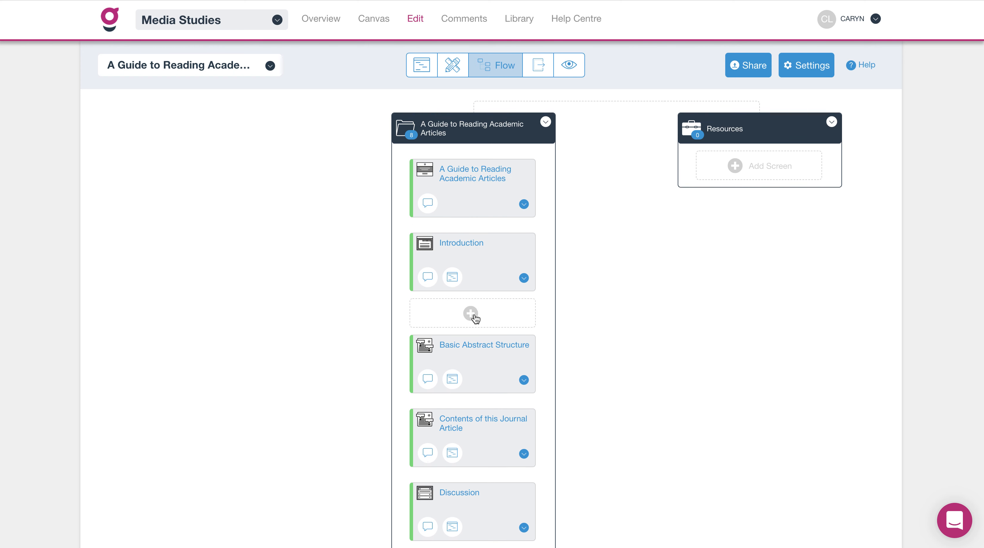
{"action": "left_click", "coordinate": [470, 313]}
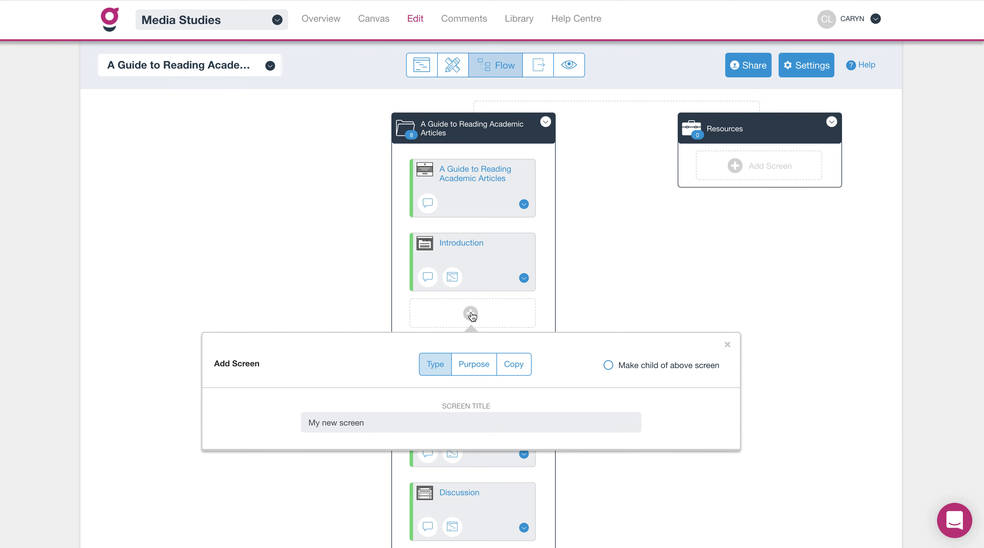
{"action": "scroll", "coordinate": [471, 314], "scroll_direction": "down", "scroll_amount": 5}
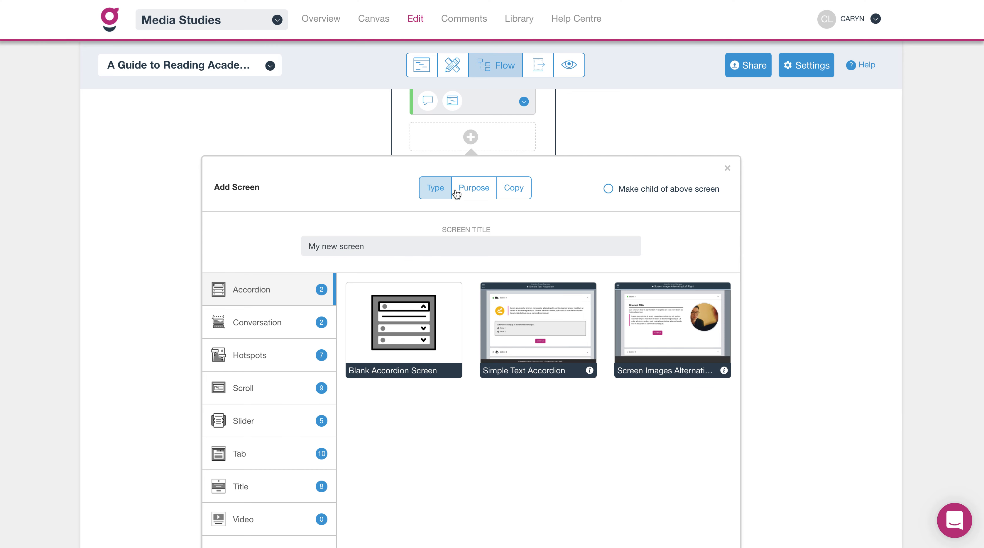
Browse the screen templates by purpose categories, then return to browsing by screen type.
{"action": "left_click", "coordinate": [473, 190]}
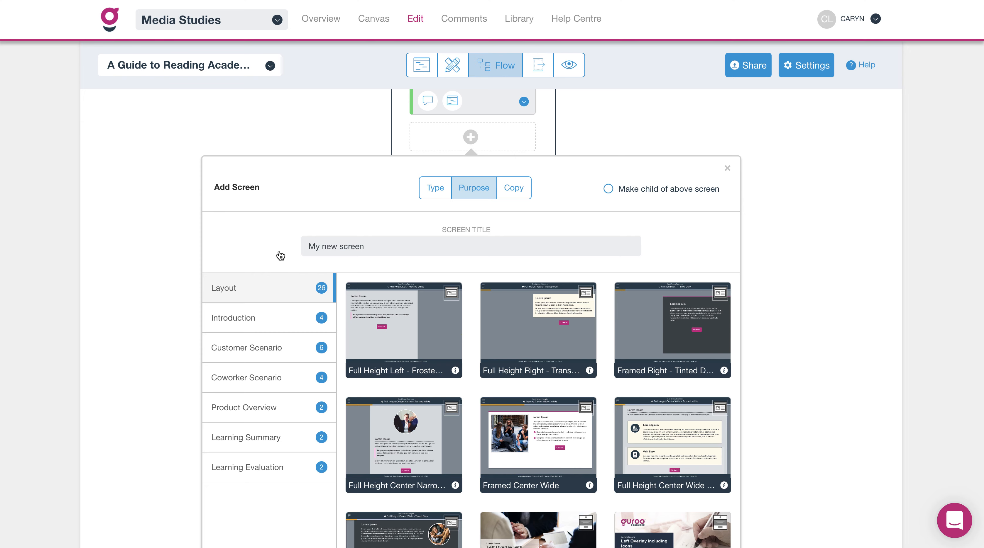
{"action": "scroll", "coordinate": [281, 255], "scroll_direction": "down", "scroll_amount": 2}
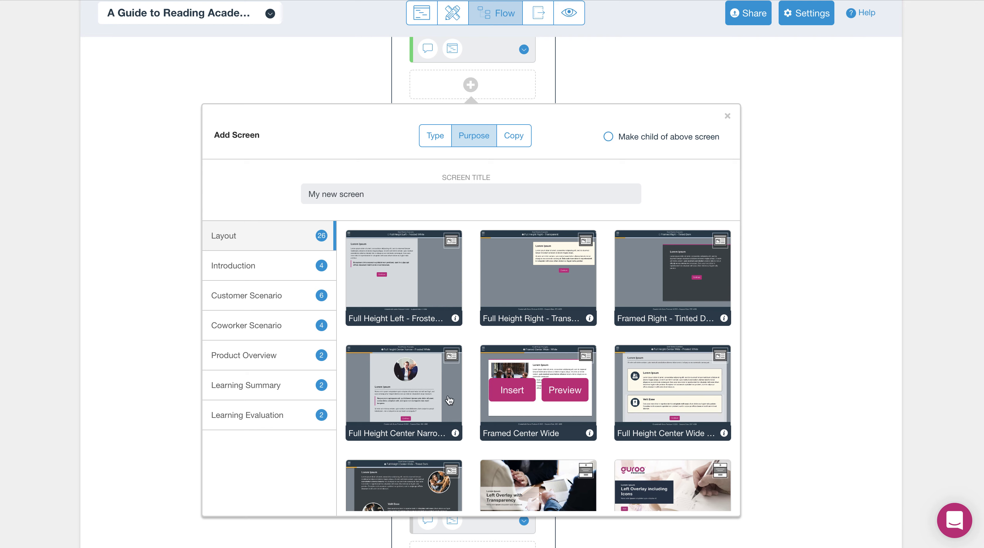
{"action": "mouse_move", "coordinate": [408, 305]}
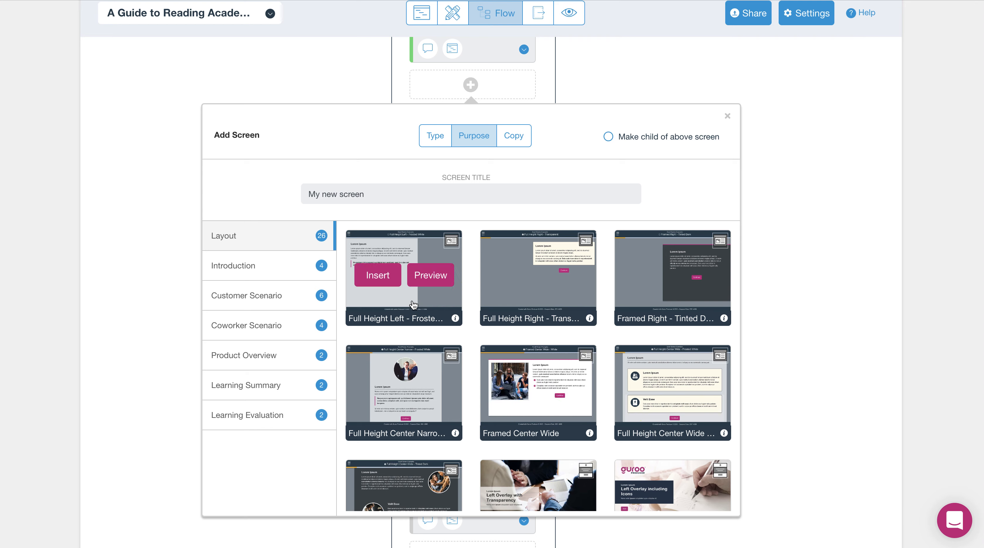
{"action": "mouse_move", "coordinate": [567, 392]}
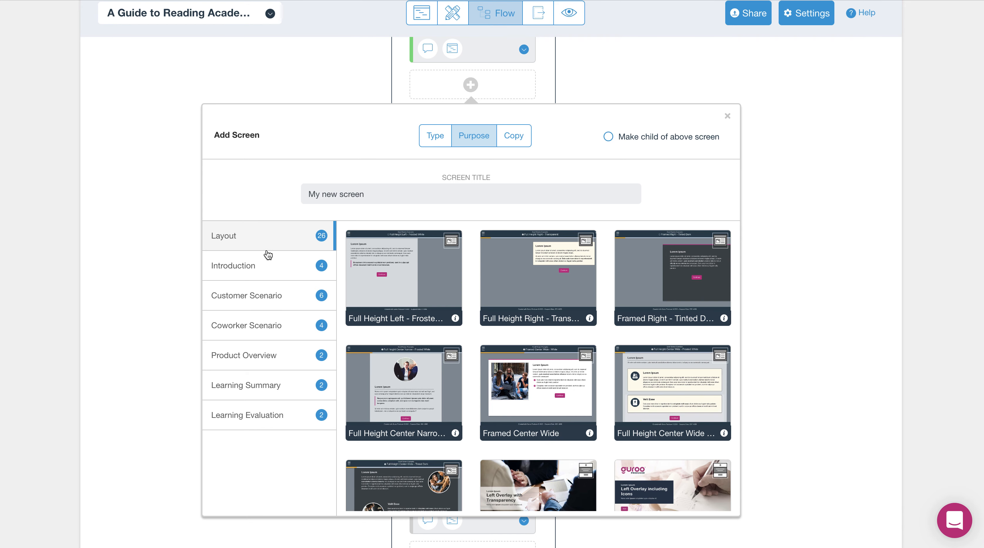
{"action": "left_click", "coordinate": [260, 392]}
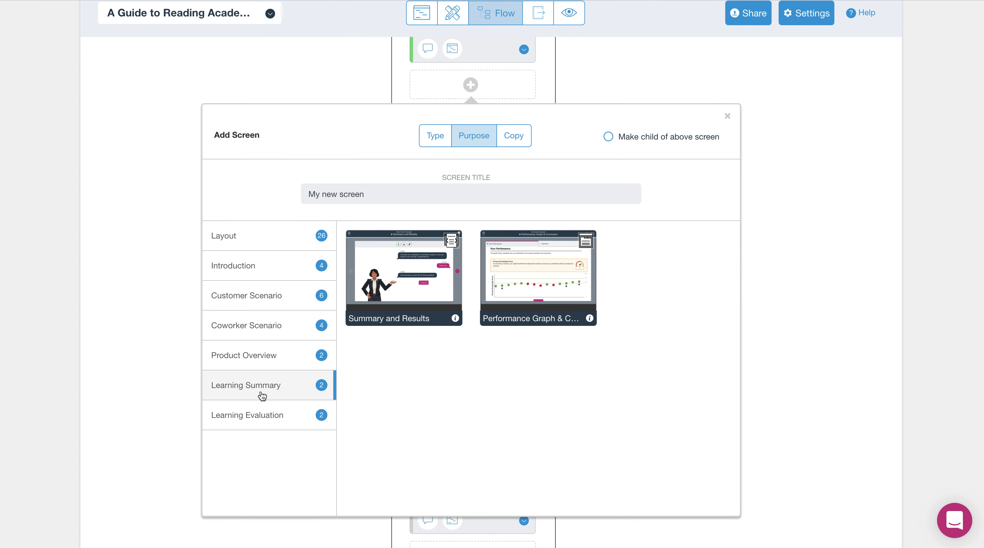
{"action": "left_click", "coordinate": [263, 421]}
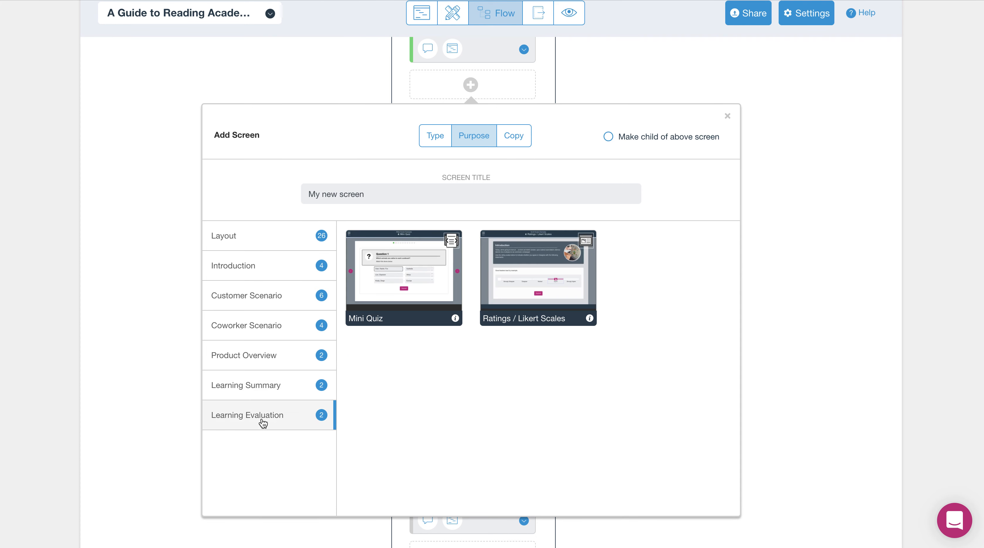
{"action": "left_click", "coordinate": [272, 267]}
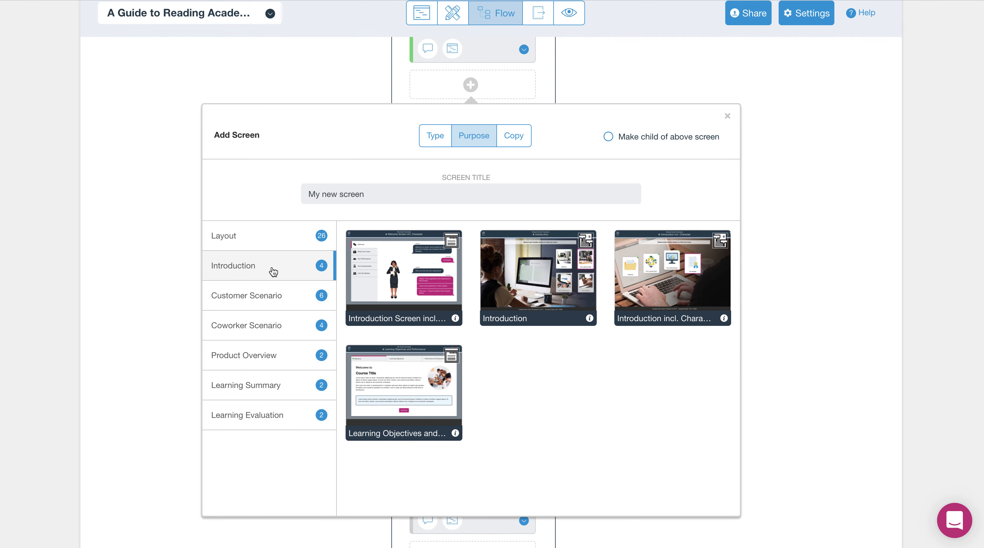
{"action": "left_click", "coordinate": [275, 322]}
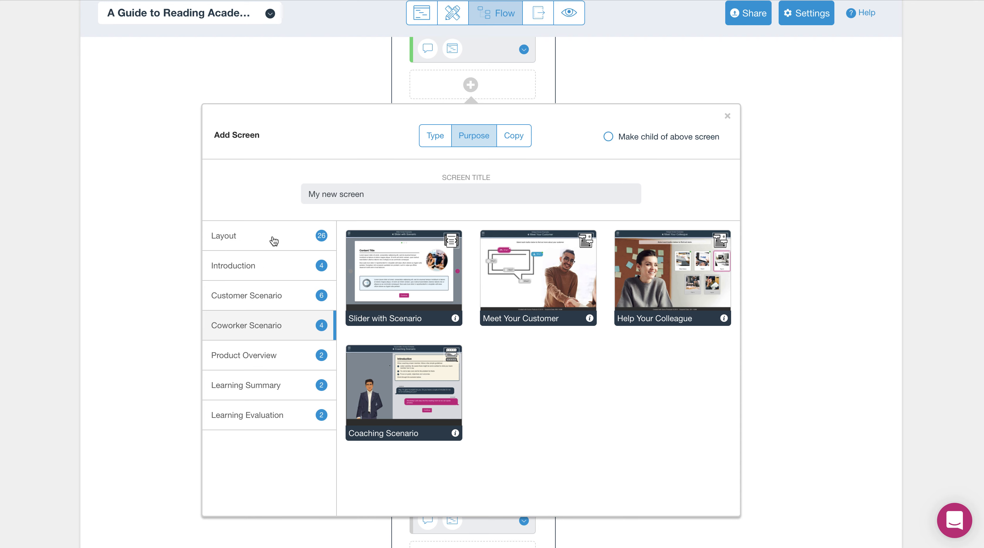
{"action": "mouse_move", "coordinate": [460, 254]}
{"action": "left_click", "coordinate": [435, 136]}
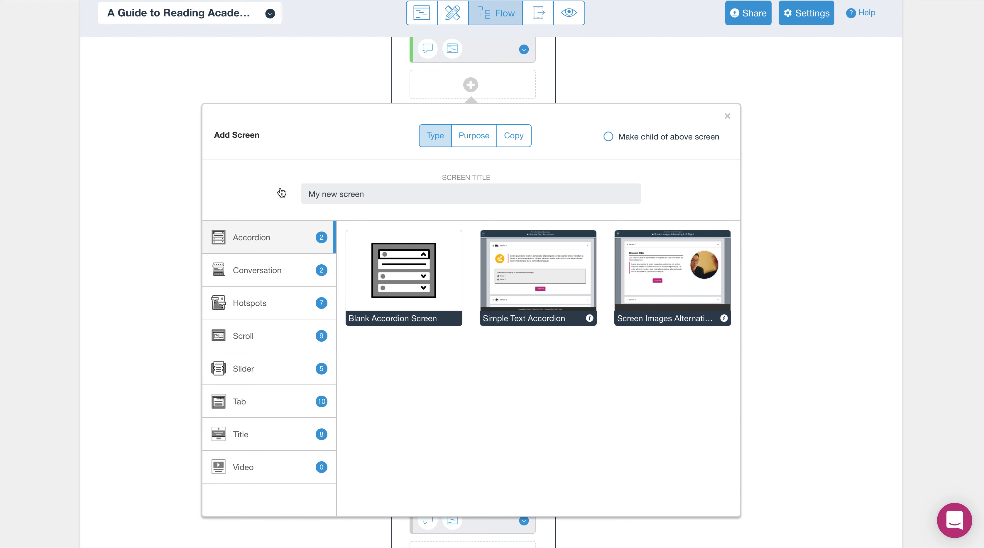
Open the Title screen type and preview the Circular Overlay template, then go back to the list.
{"action": "left_click", "coordinate": [240, 434]}
{"action": "scroll", "coordinate": [538, 346], "scroll_direction": "down", "scroll_amount": 2}
{"action": "left_click", "coordinate": [673, 224]}
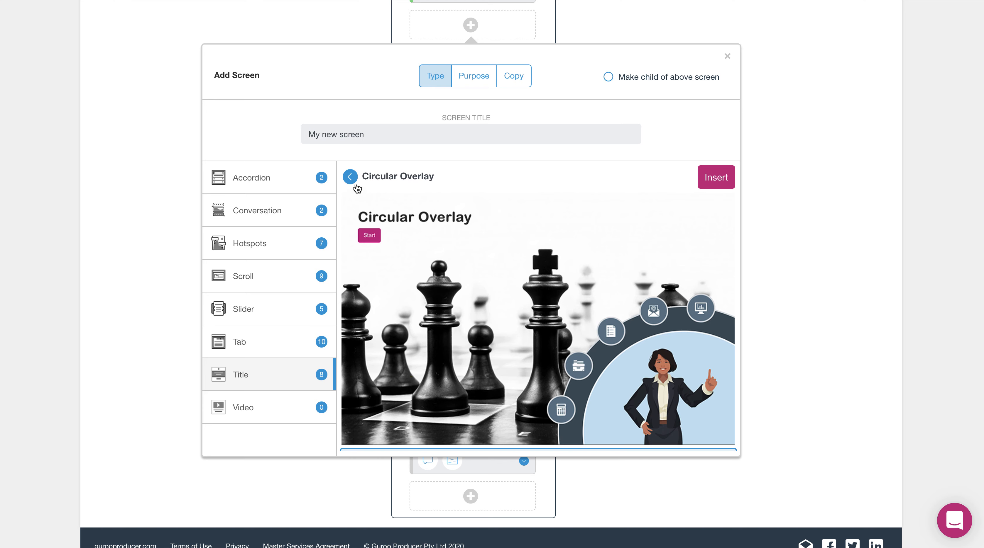
{"action": "left_click", "coordinate": [350, 177]}
Preview the Left Overlay - Transparency title template and insert it as the new screen.
{"action": "scroll", "coordinate": [557, 261], "scroll_direction": "up", "scroll_amount": 1}
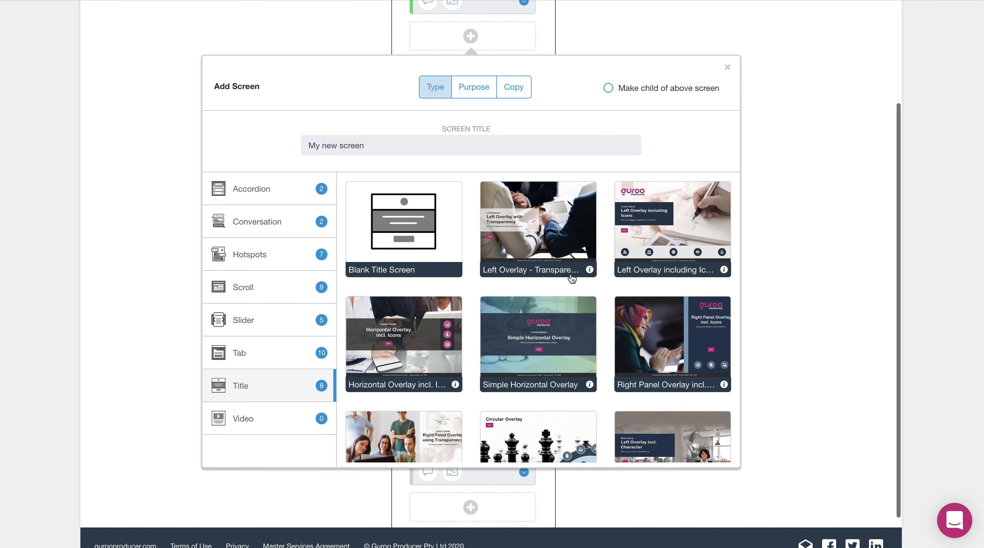
{"action": "mouse_move", "coordinate": [545, 229]}
{"action": "left_click", "coordinate": [564, 249]}
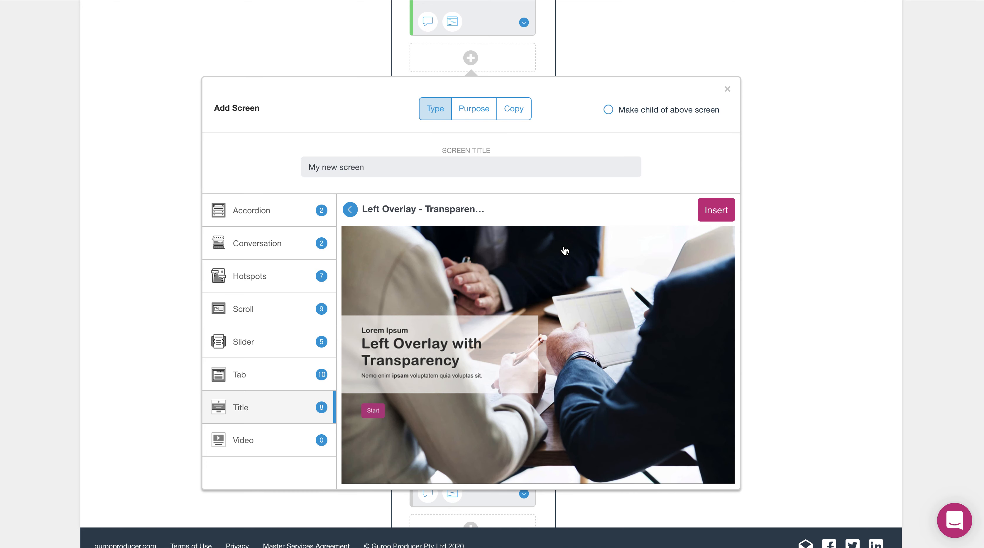
{"action": "scroll", "coordinate": [650, 250], "scroll_direction": "down", "scroll_amount": 2}
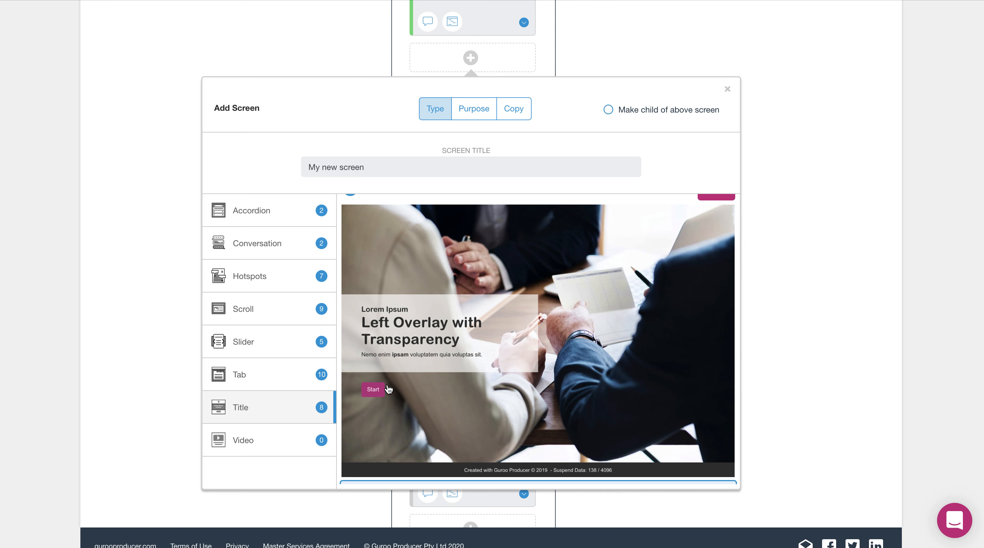
{"action": "scroll", "coordinate": [517, 293], "scroll_direction": "up", "scroll_amount": 1}
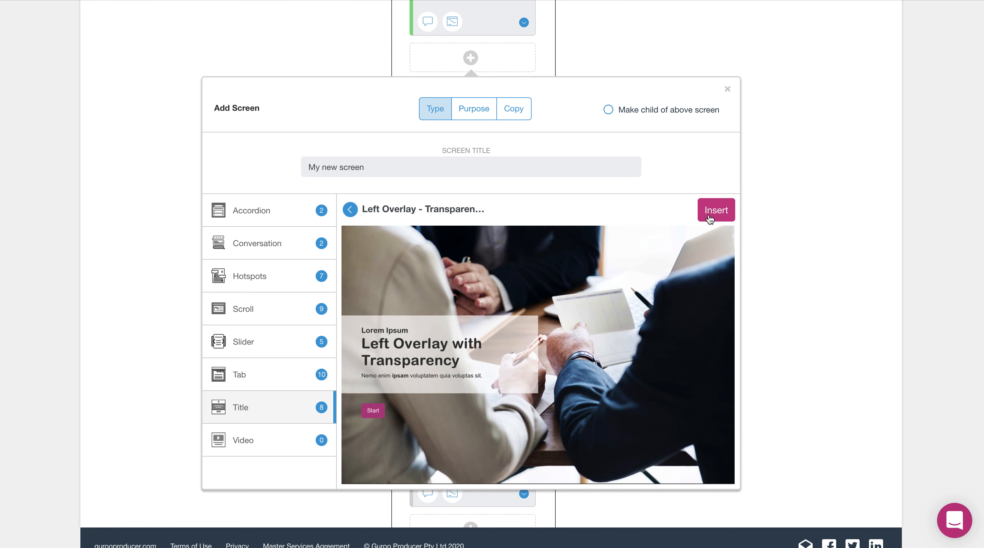
{"action": "left_click", "coordinate": [719, 210]}
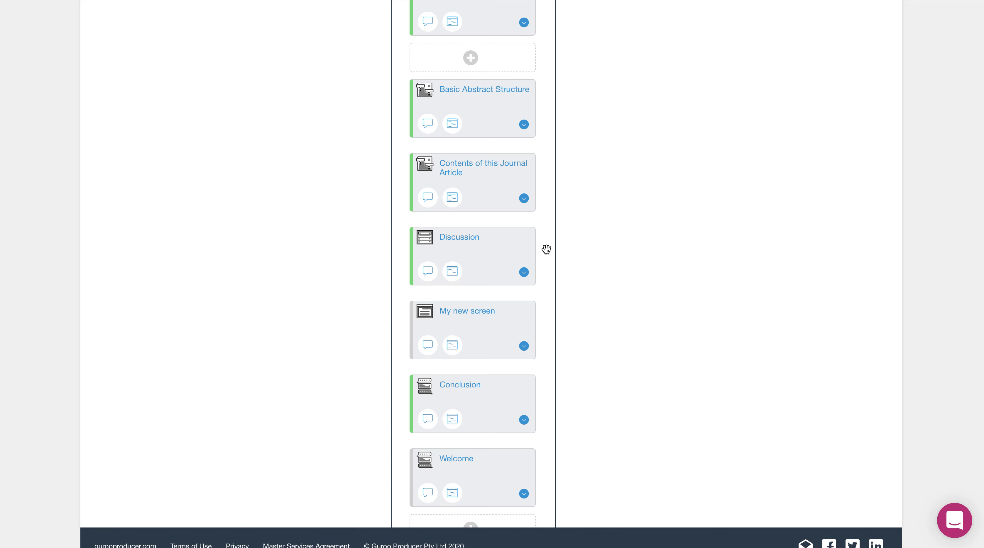
Open the newly inserted screen below Introduction for editing.
{"action": "scroll", "coordinate": [654, 242], "scroll_direction": "up", "scroll_amount": 6}
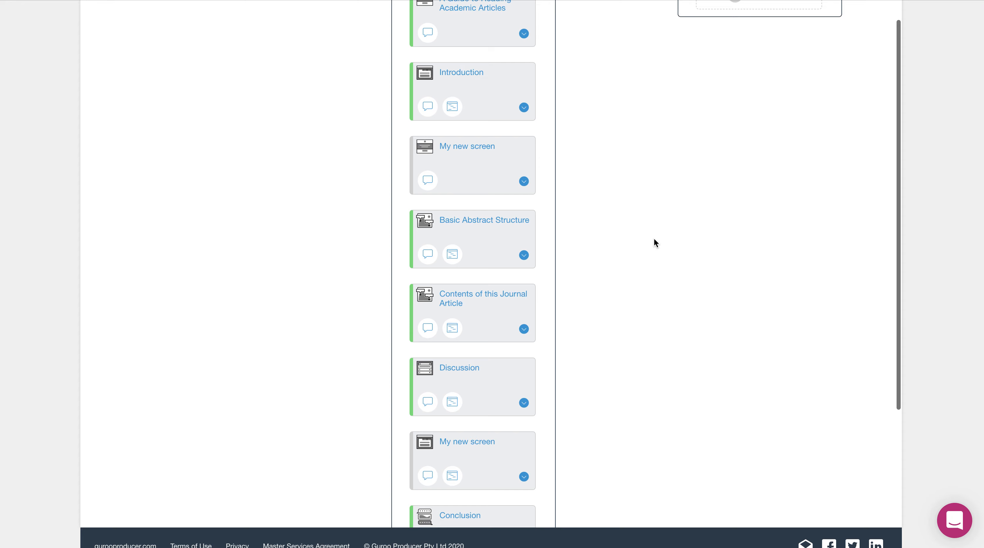
{"action": "left_click", "coordinate": [455, 206]}
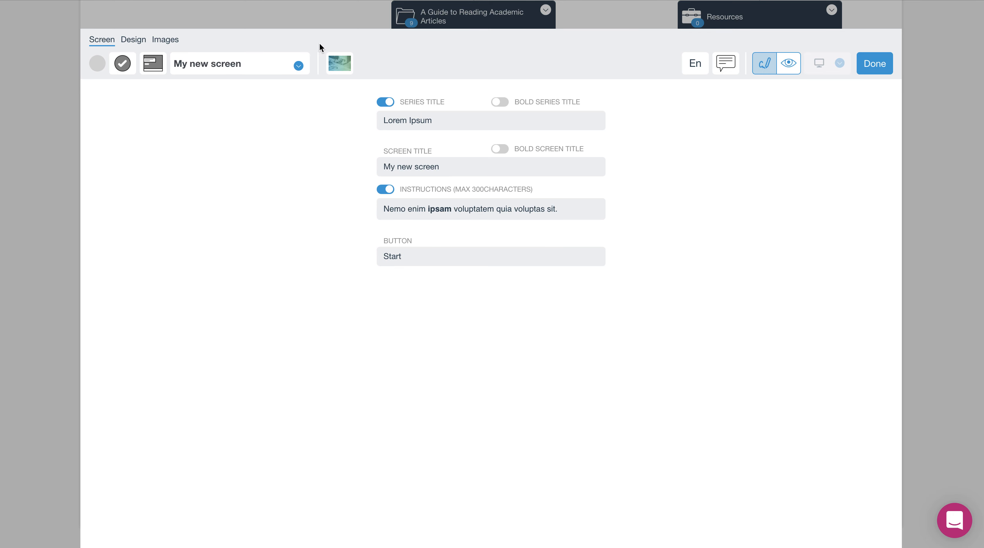
Rename the new screen as Welcome.
{"action": "left_click", "coordinate": [419, 124]}
{"action": "left_click", "coordinate": [451, 122]}
{"action": "left_click", "coordinate": [213, 63]}
{"action": "left_click_drag", "start_coordinate": [250, 66], "coordinate": [166, 64]}
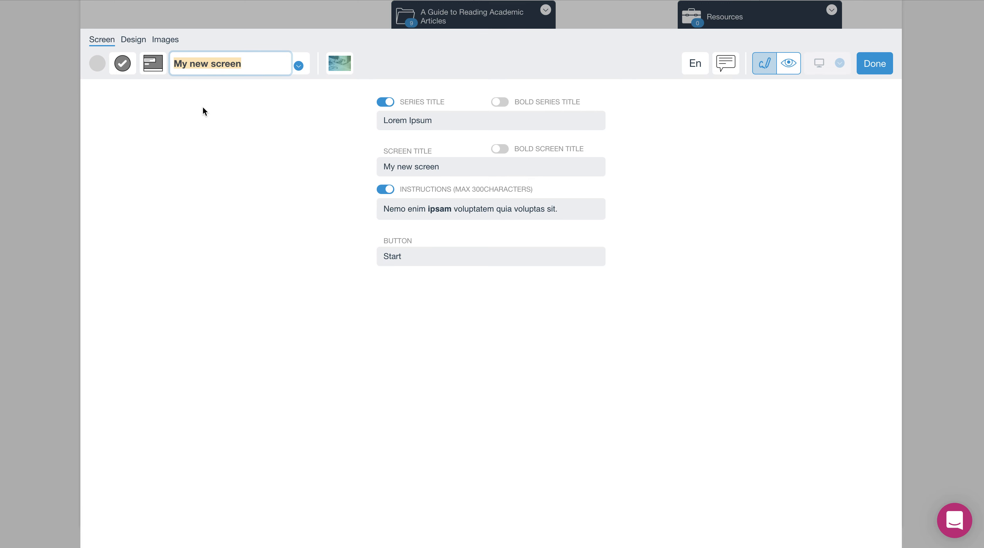
{"action": "key", "text": "BackSpace"}
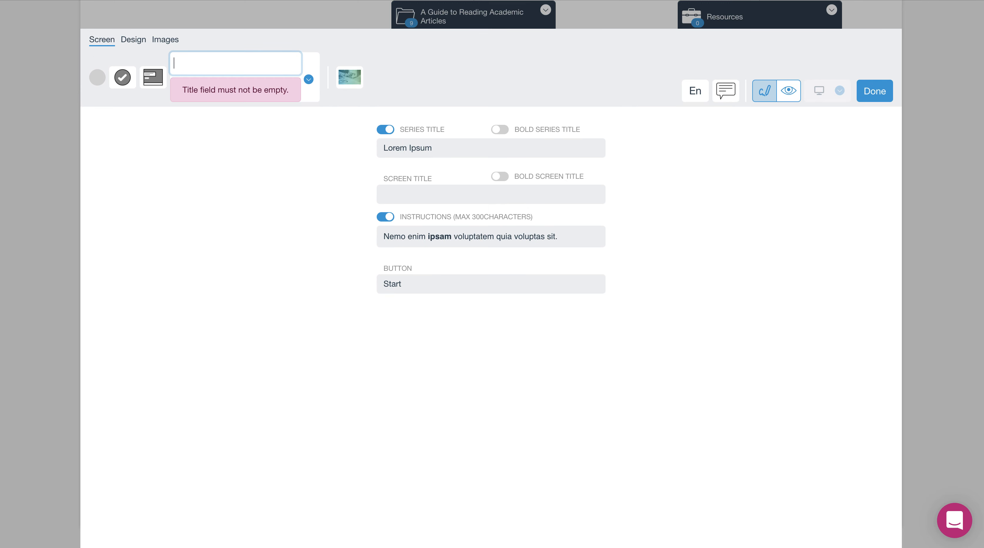
{"action": "type", "text": "Welcome"}
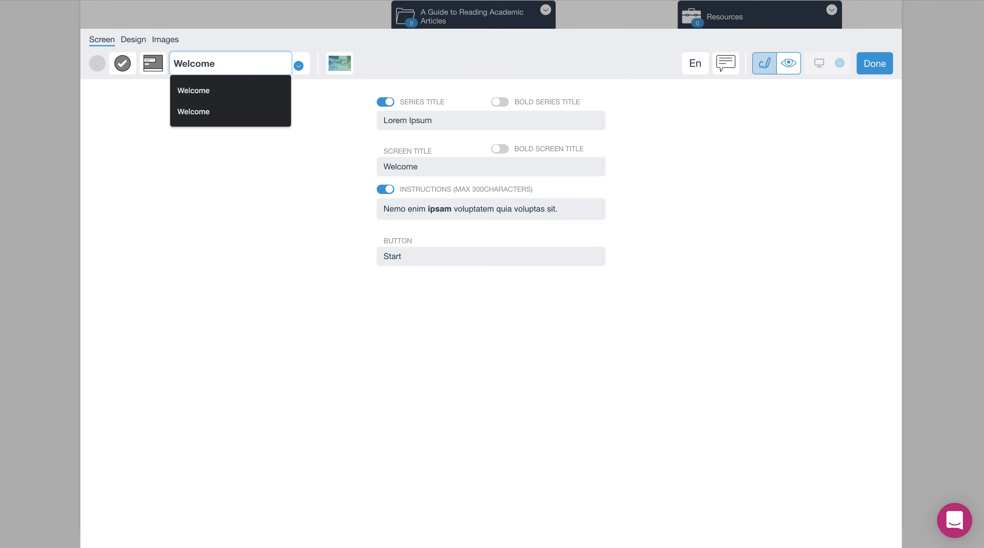
Rename the screen as Welcome - title.
{"action": "left_click_drag", "start_coordinate": [215, 66], "coordinate": [167, 70]}
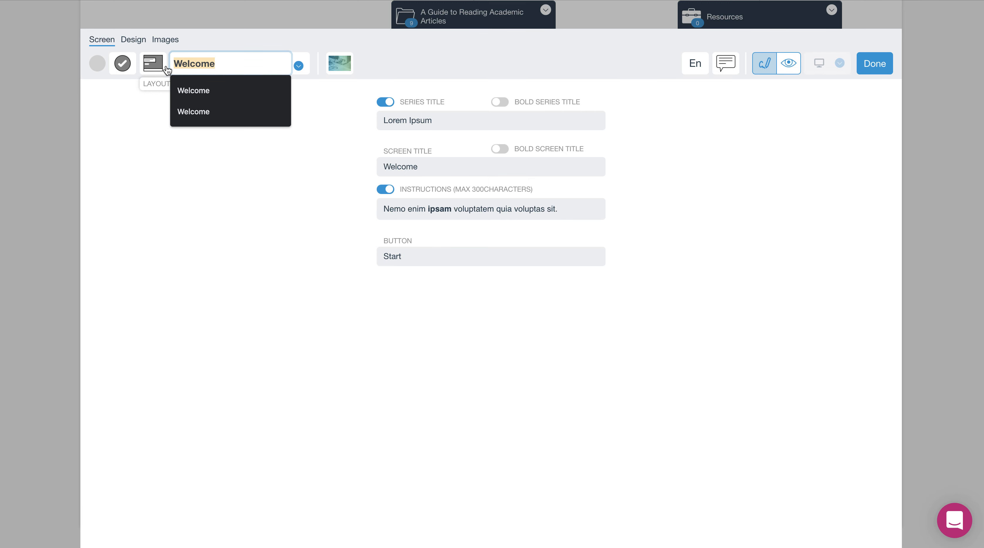
{"action": "key", "text": "Right"}
{"action": "type", "text": "- title"}
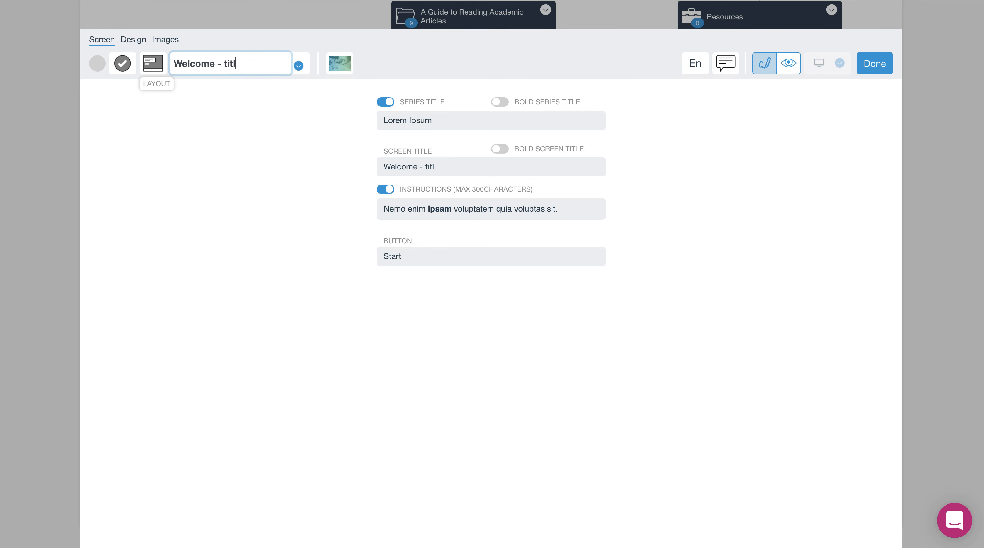
{"action": "left_click", "coordinate": [291, 94]}
Set the series title to Welcome to.
{"action": "left_click", "coordinate": [421, 121]}
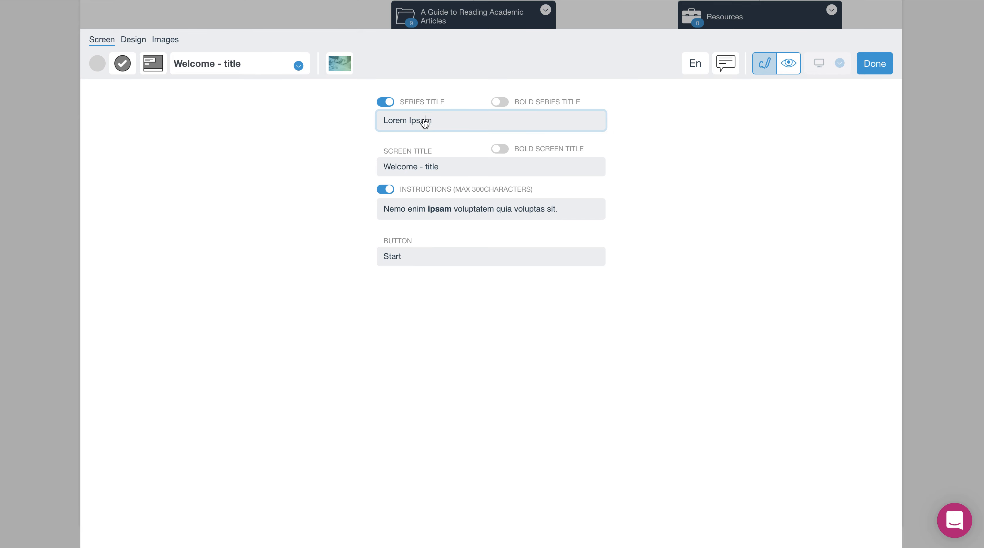
{"action": "left_click", "coordinate": [419, 175]}
{"action": "left_click_drag", "start_coordinate": [441, 172], "coordinate": [381, 173]}
{"action": "left_click_drag", "start_coordinate": [461, 173], "coordinate": [380, 173]}
{"action": "left_click_drag", "start_coordinate": [450, 129], "coordinate": [357, 119]}
{"action": "type", "text": "Welcome to"}
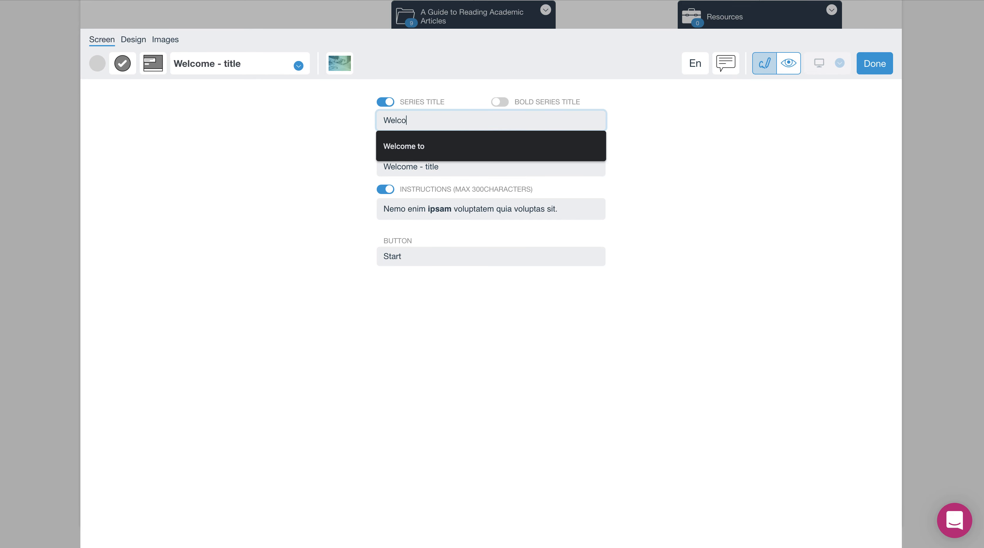
Set the screen title to A Guide to Reading Academic Articles using the suggested entry.
{"action": "left_click", "coordinate": [420, 170]}
{"action": "left_click_drag", "start_coordinate": [431, 168], "coordinate": [340, 171]}
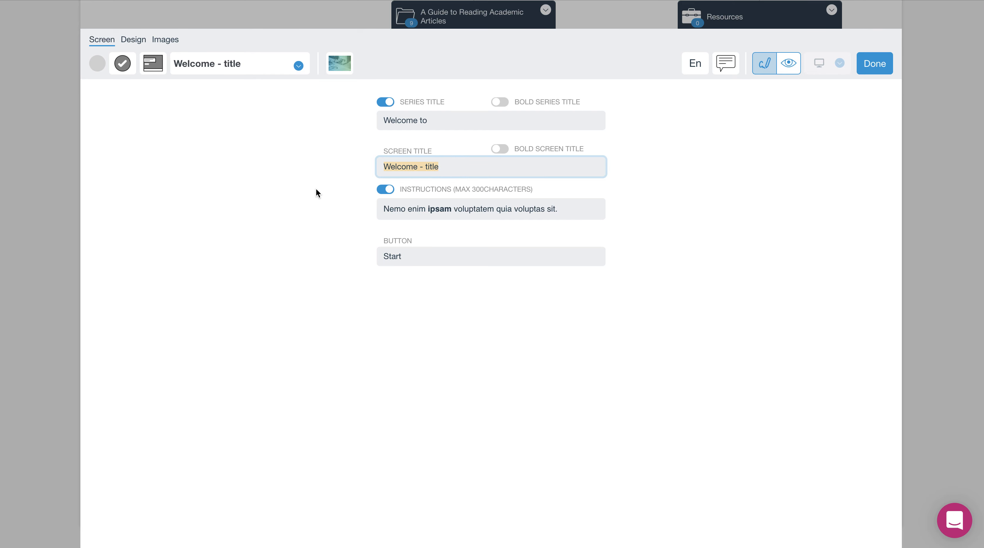
{"action": "type", "text": "A guide"}
{"action": "key", "text": "Down"}
{"action": "key", "text": "Return"}
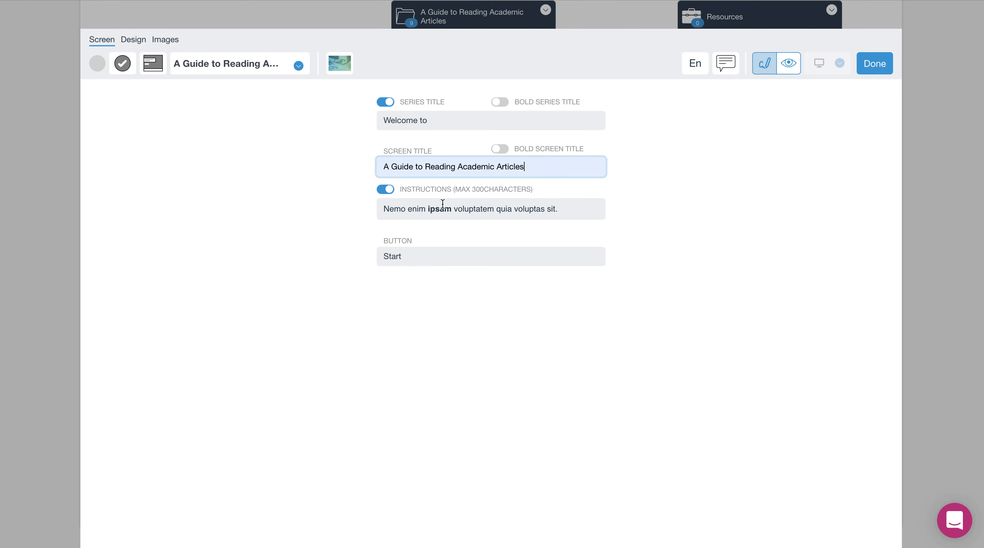
Switch off the instructions text for the screen.
{"action": "left_click_drag", "start_coordinate": [399, 208], "coordinate": [562, 213]}
{"action": "left_click", "coordinate": [595, 215]}
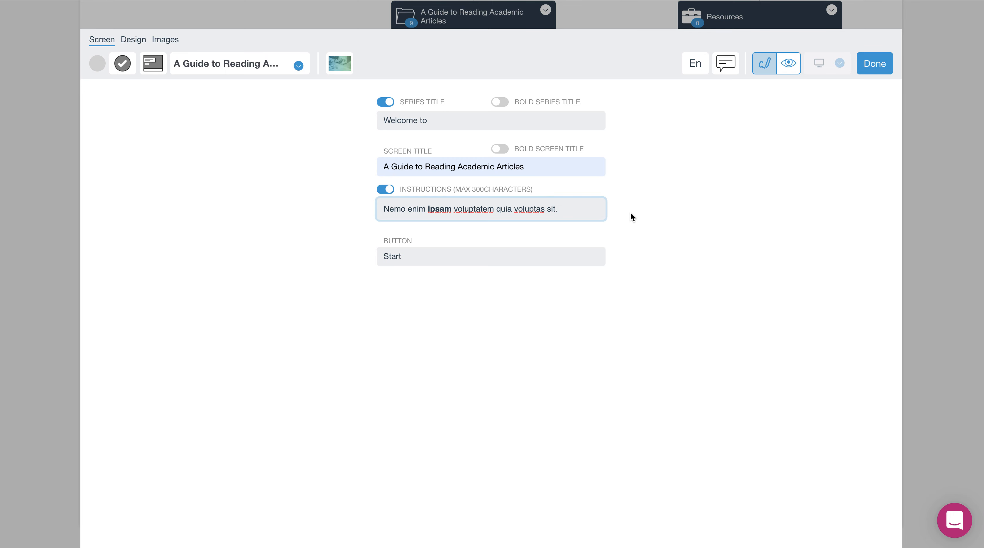
{"action": "left_click", "coordinate": [404, 255]}
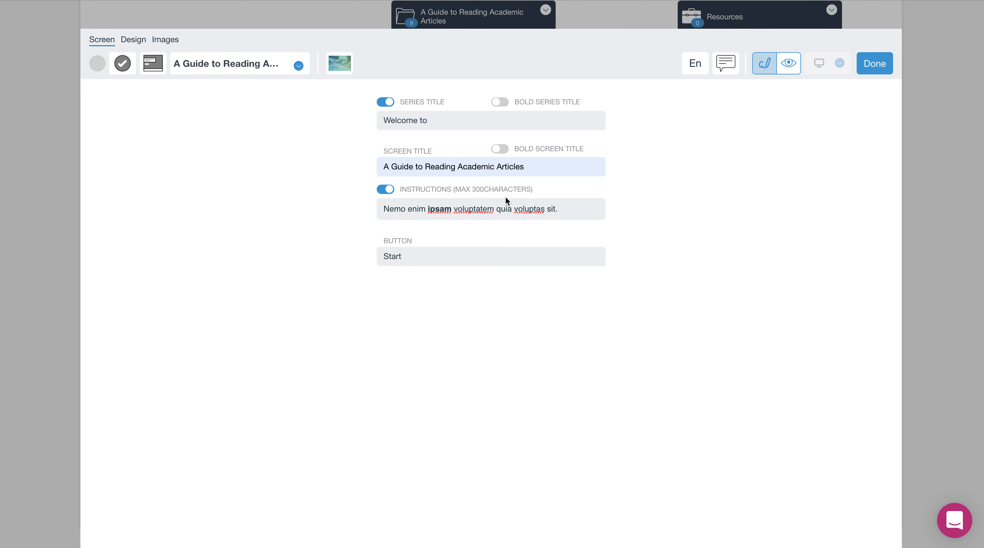
{"action": "left_click", "coordinate": [392, 193]}
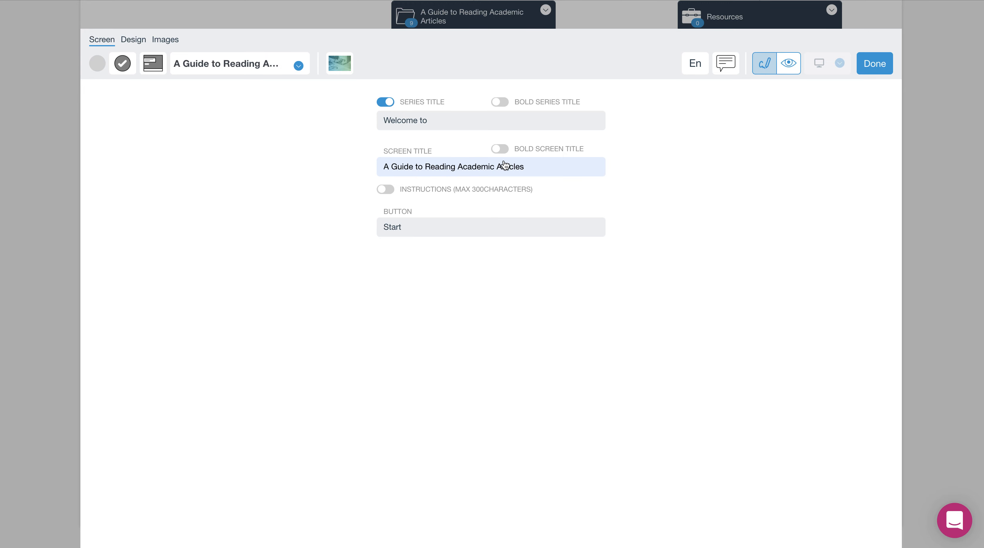
Toggle bold for the screen title and switch the editor to preview mode.
{"action": "left_click", "coordinate": [498, 153]}
{"action": "left_click", "coordinate": [767, 71]}
{"action": "left_click", "coordinate": [791, 67]}
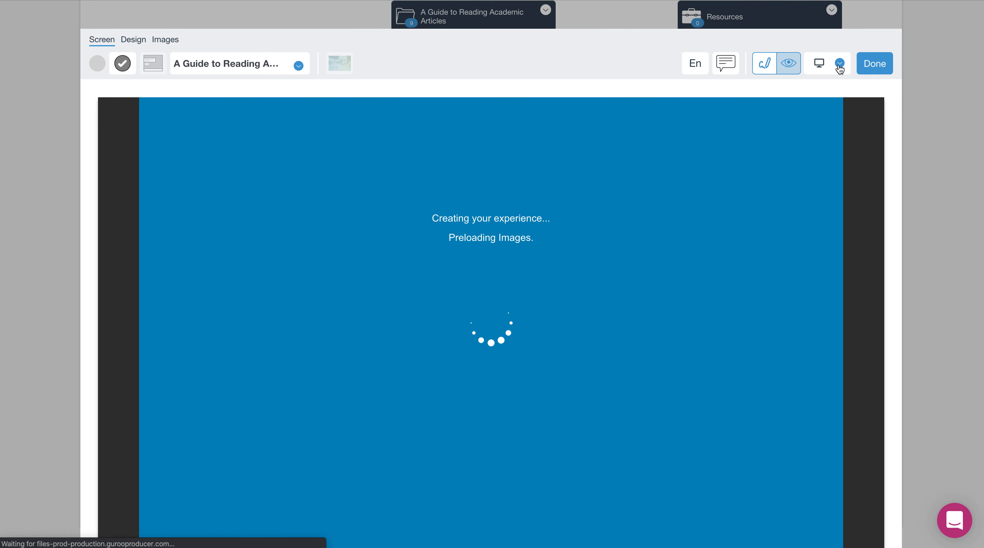
Preview the screen in Mobile Portrait view, then finish editing the screen.
{"action": "left_click", "coordinate": [840, 65]}
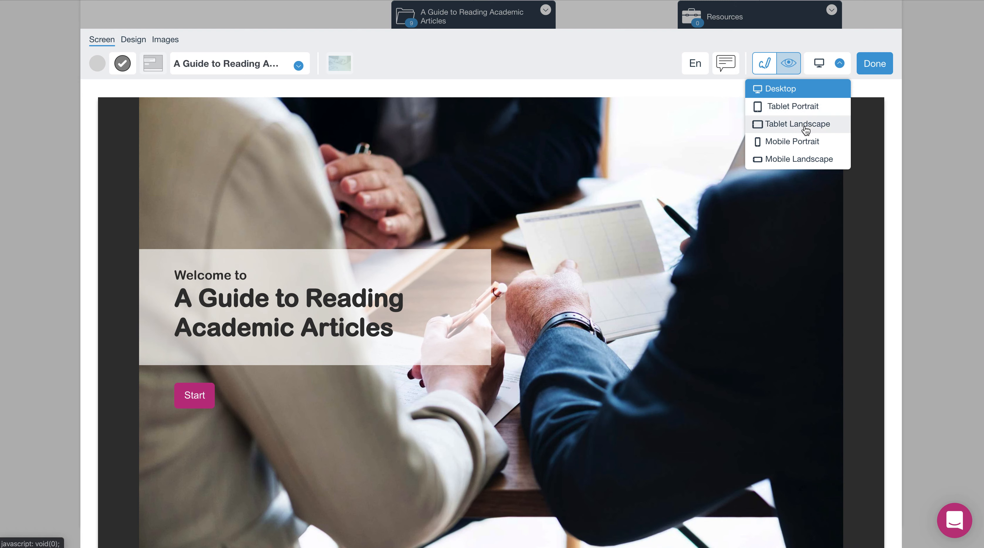
{"action": "left_click", "coordinate": [800, 149]}
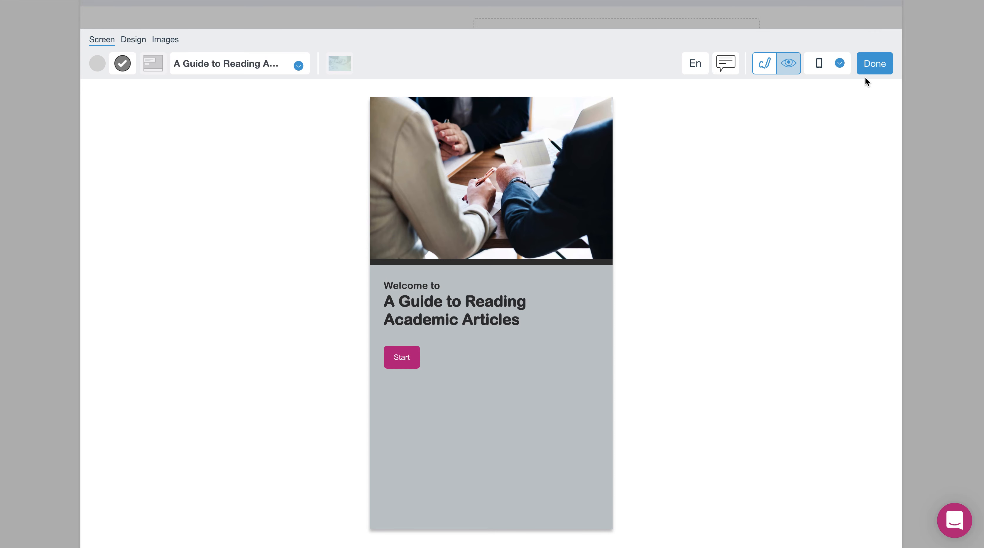
{"action": "left_click", "coordinate": [877, 64]}
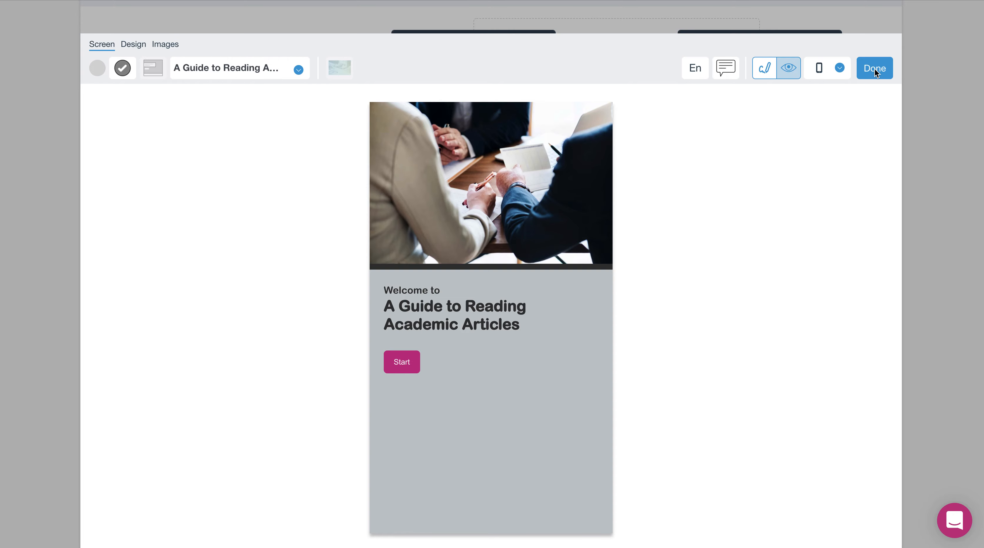
Open the Add Screen dialog for a new screen below the Introduction screen.
{"action": "scroll", "coordinate": [534, 223], "scroll_direction": "down", "scroll_amount": 1}
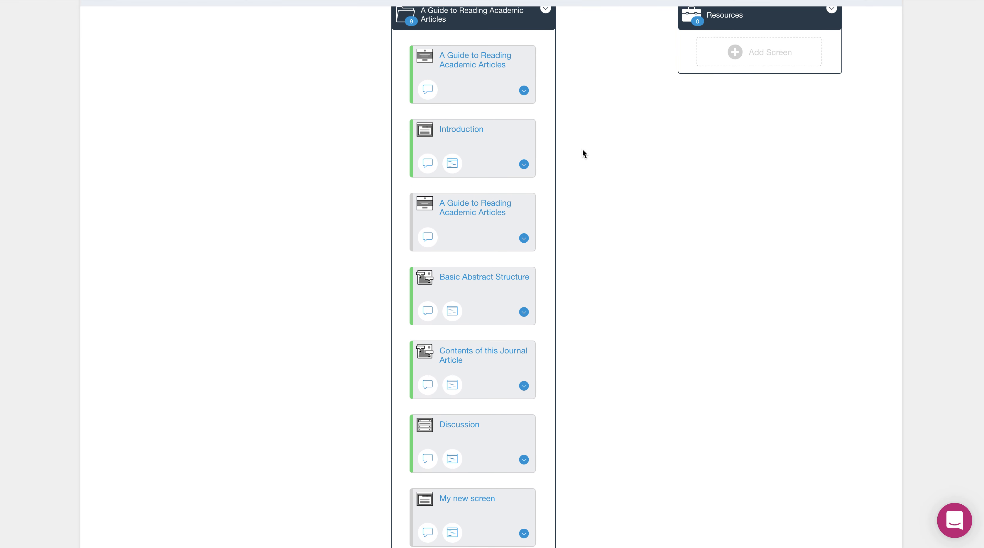
{"action": "scroll", "coordinate": [575, 166], "scroll_direction": "up", "scroll_amount": 1}
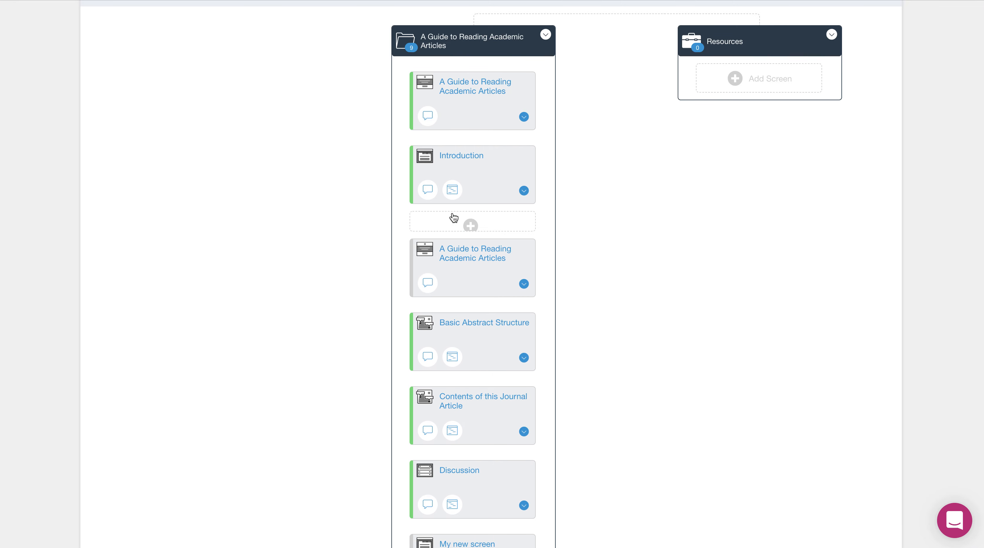
{"action": "left_click", "coordinate": [472, 226]}
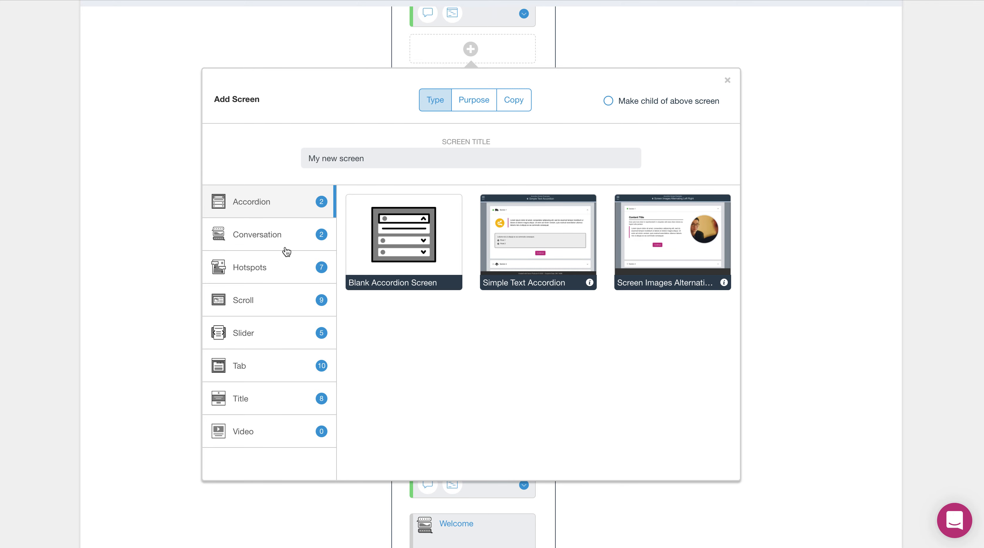
Preview the Simple Dialog with Background conversation template.
{"action": "left_click", "coordinate": [251, 245]}
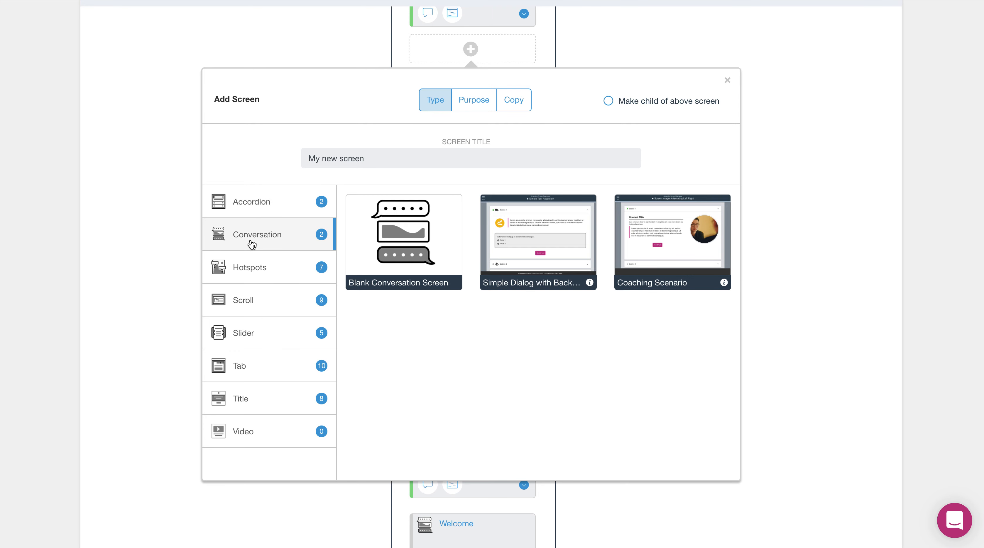
{"action": "left_click", "coordinate": [577, 254]}
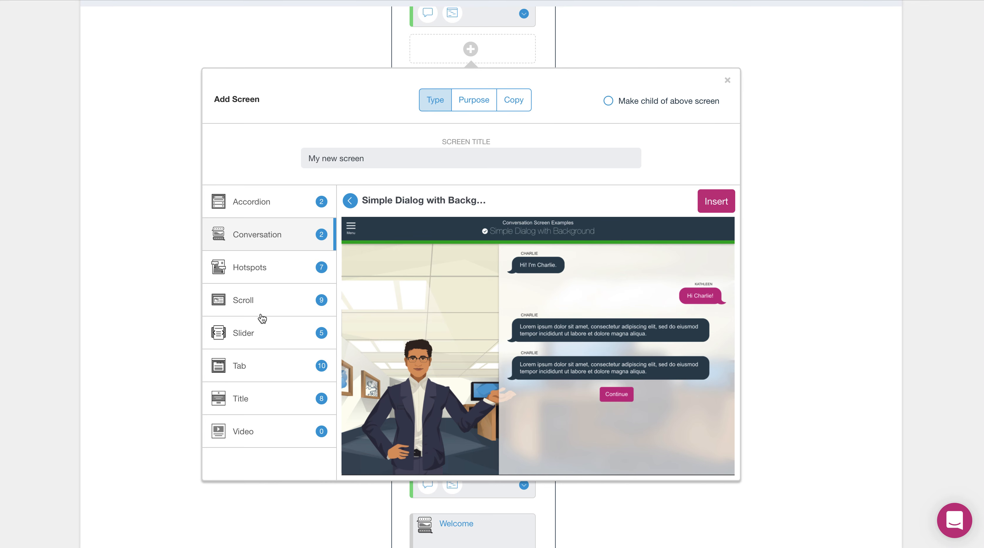
Preview the Vertical Tab with Icons tab template and page through all its sections.
{"action": "left_click", "coordinate": [260, 374]}
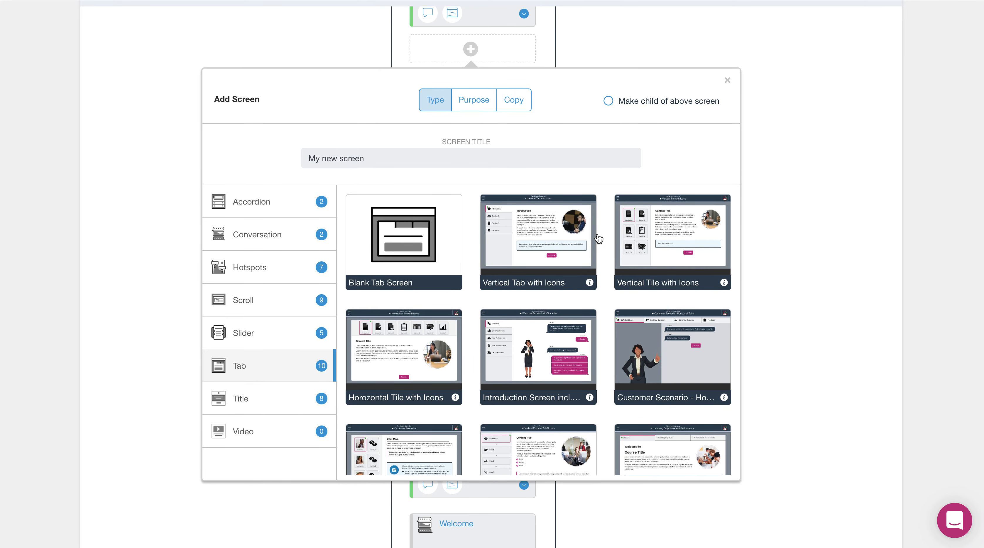
{"action": "mouse_move", "coordinate": [579, 246]}
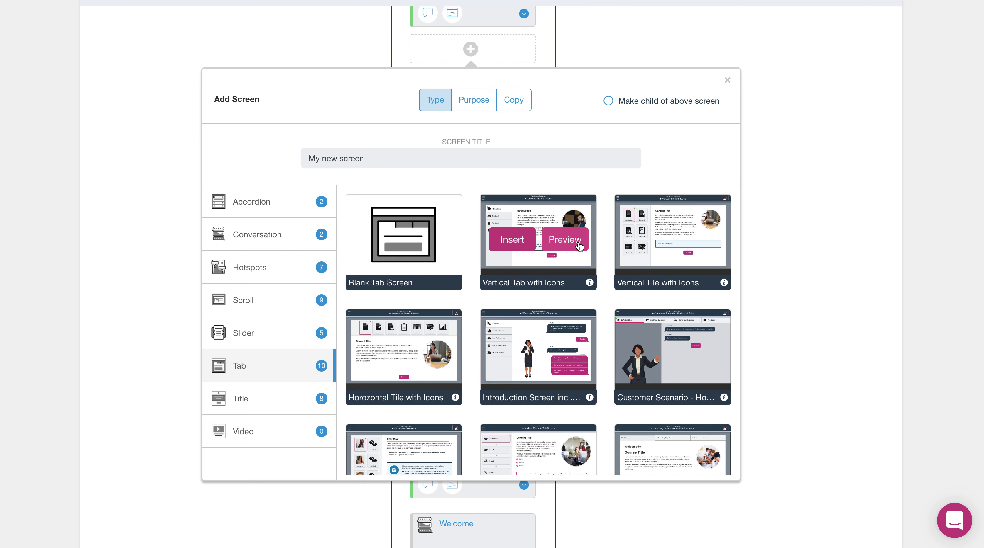
{"action": "left_click", "coordinate": [580, 246]}
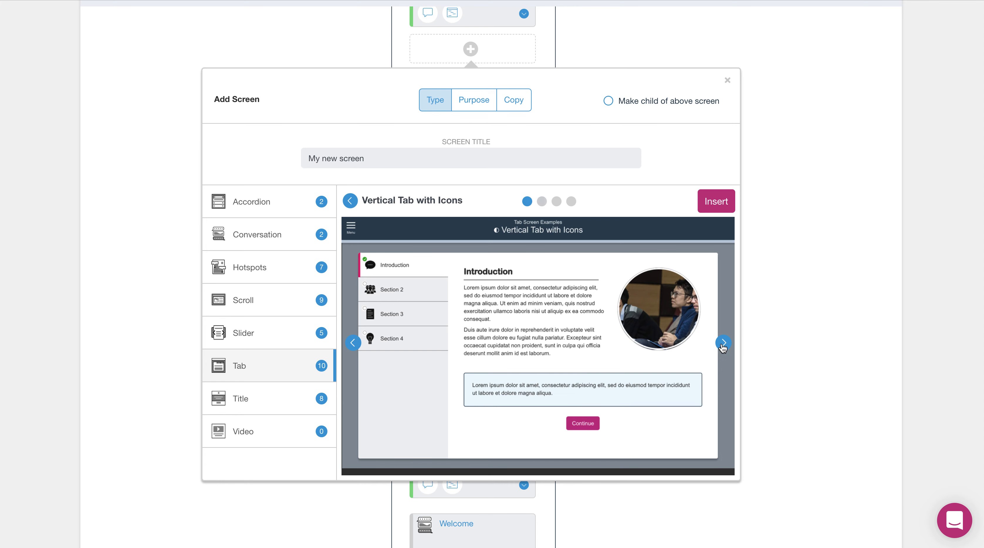
{"action": "left_click", "coordinate": [723, 347]}
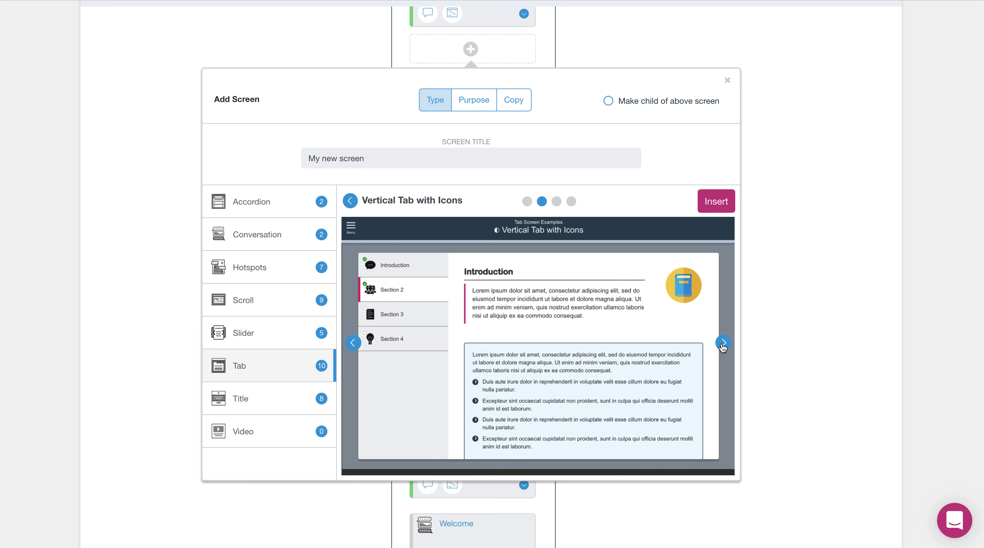
{"action": "left_click", "coordinate": [723, 343]}
{"action": "left_click", "coordinate": [722, 343]}
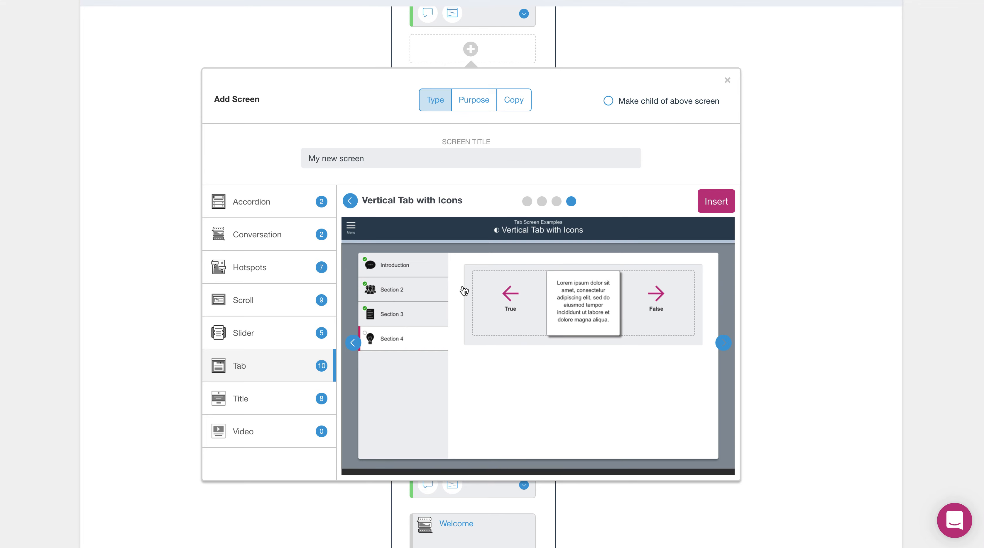
Preview the Product Overview incl. Character hotspot template, then close the Add Screen dialog.
{"action": "left_click", "coordinate": [256, 270]}
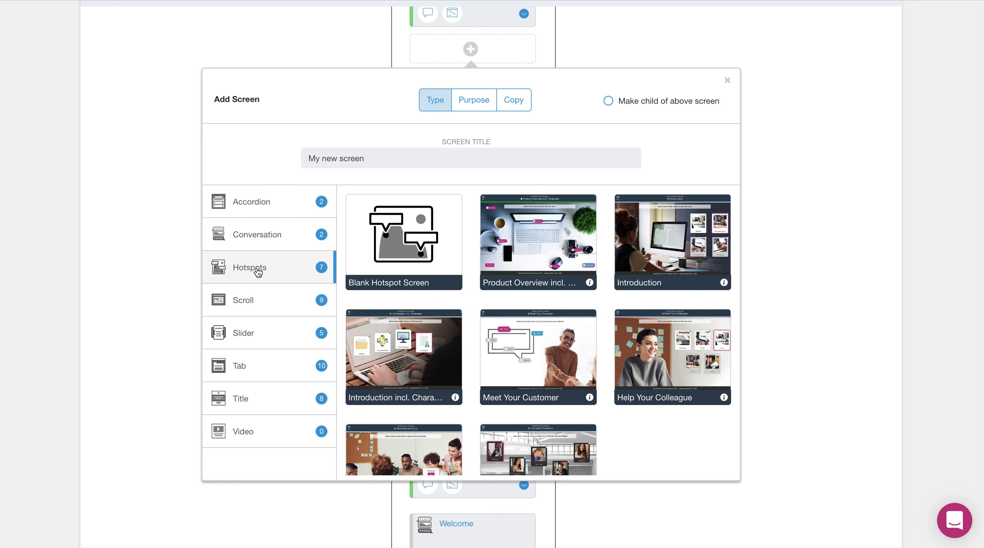
{"action": "mouse_move", "coordinate": [707, 275]}
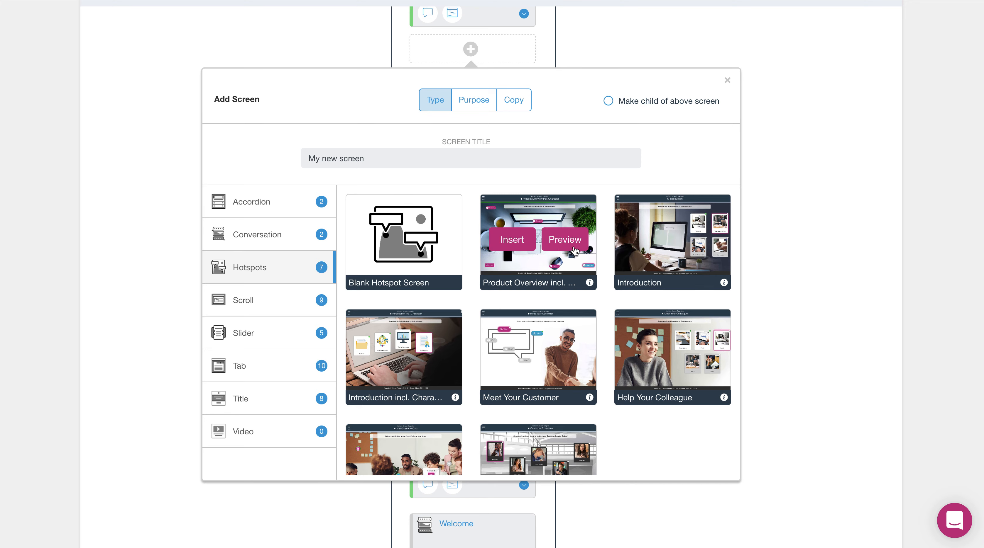
{"action": "left_click", "coordinate": [574, 252]}
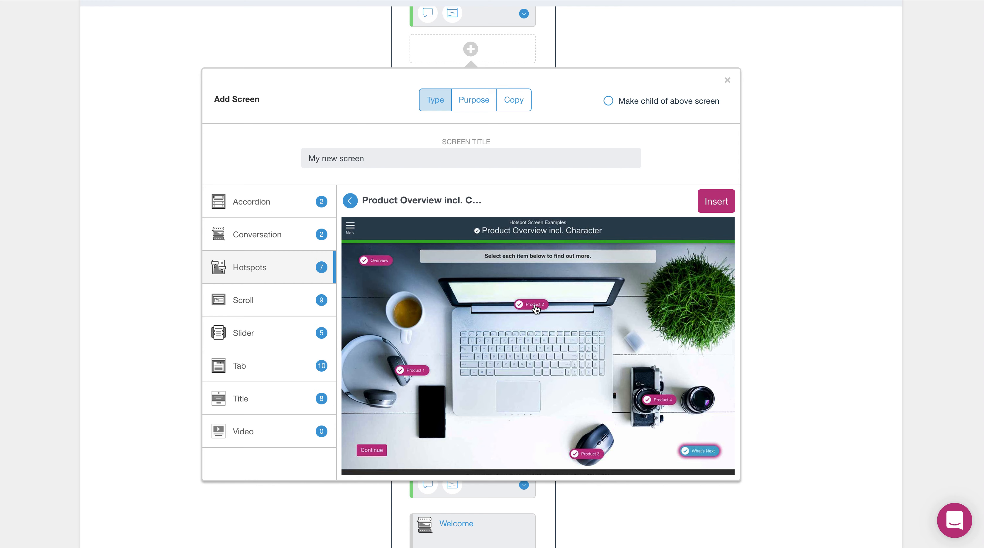
{"action": "left_click", "coordinate": [728, 82]}
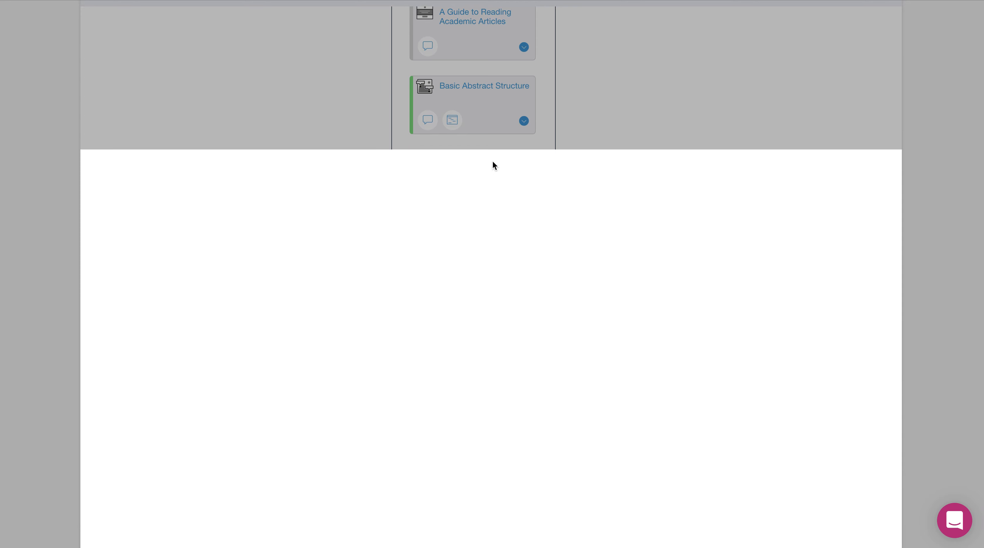